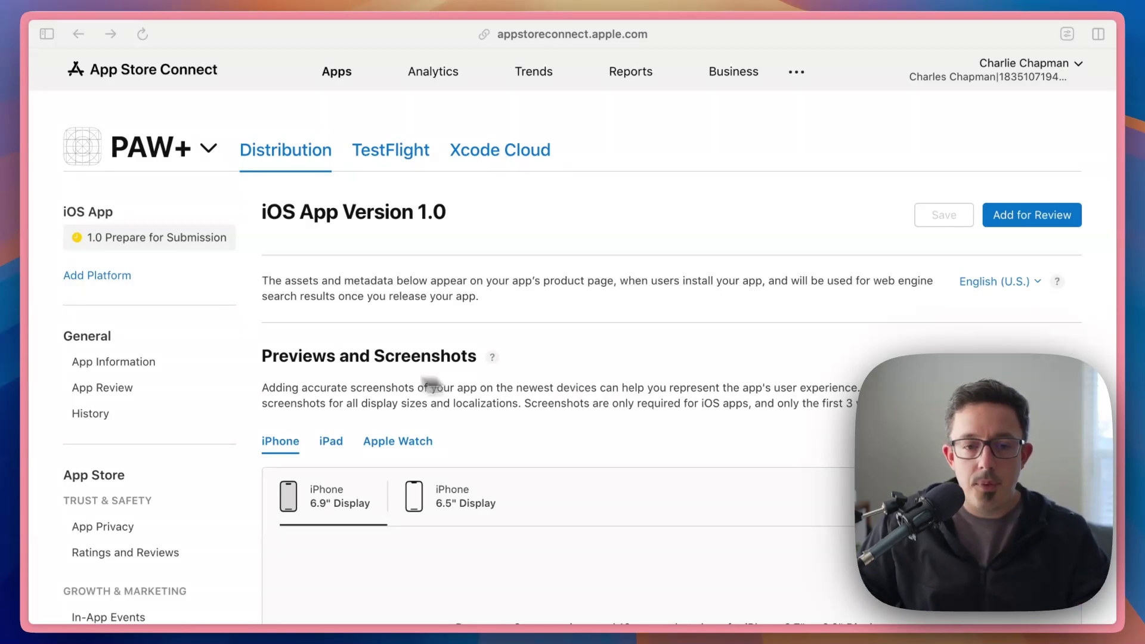
Step: Scroll down the PAW+ iOS App Version 1.0 Prepare for Submission page
scroll(158, 445, "down", 15)
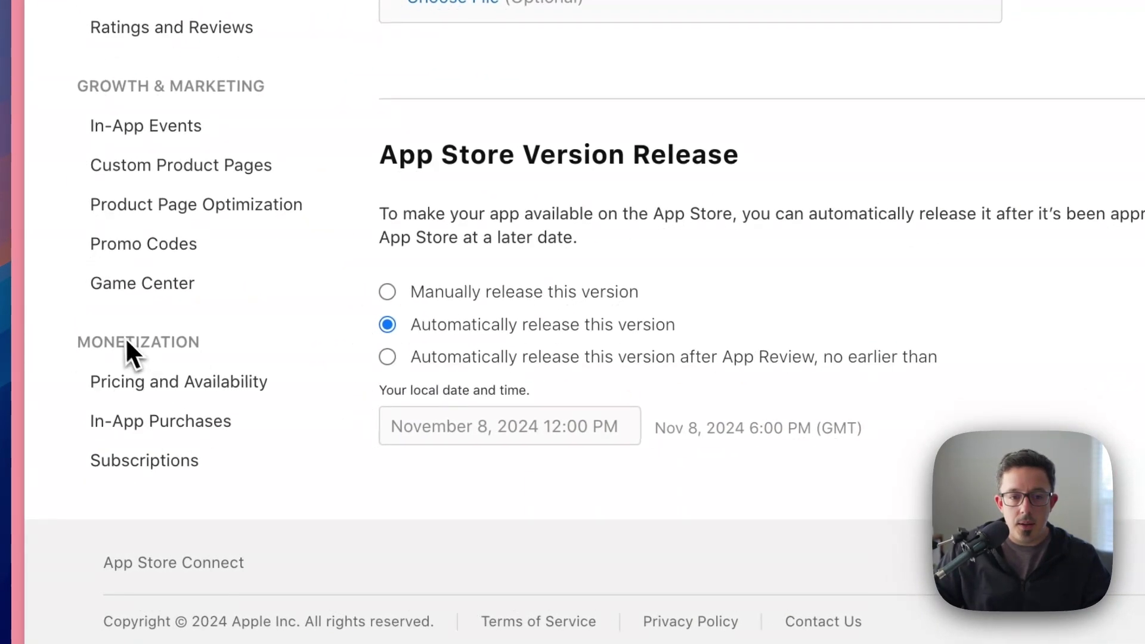
Step: Go through Subscriptions and the Pro group to the Annual $19.99, 1 week free subscription
left_click(141, 464)
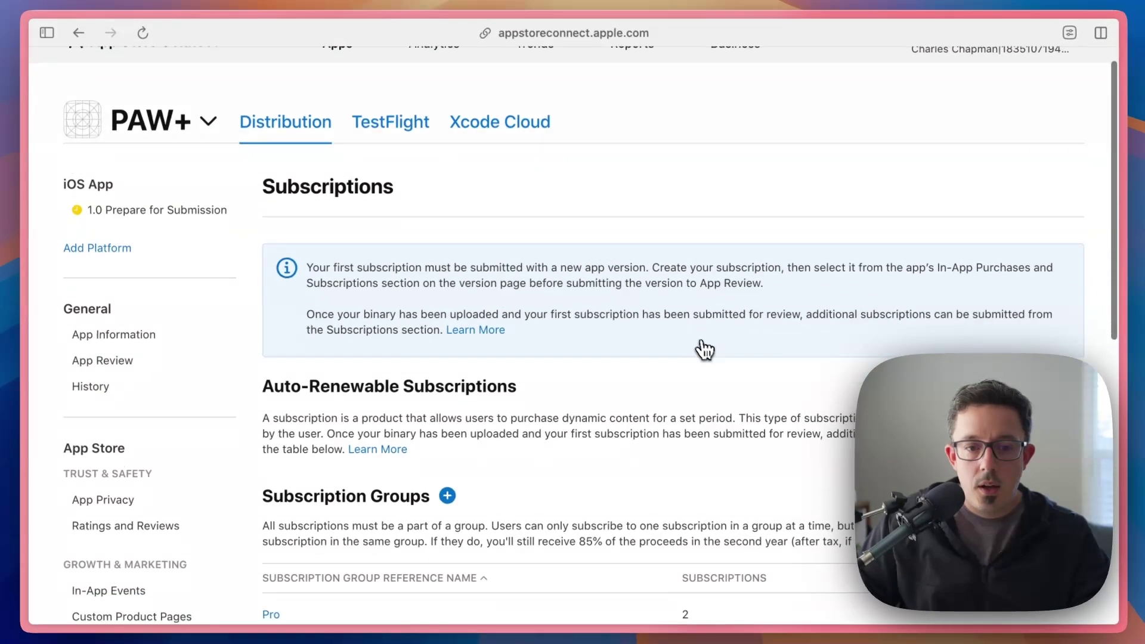
scroll(704, 349, "down", 5)
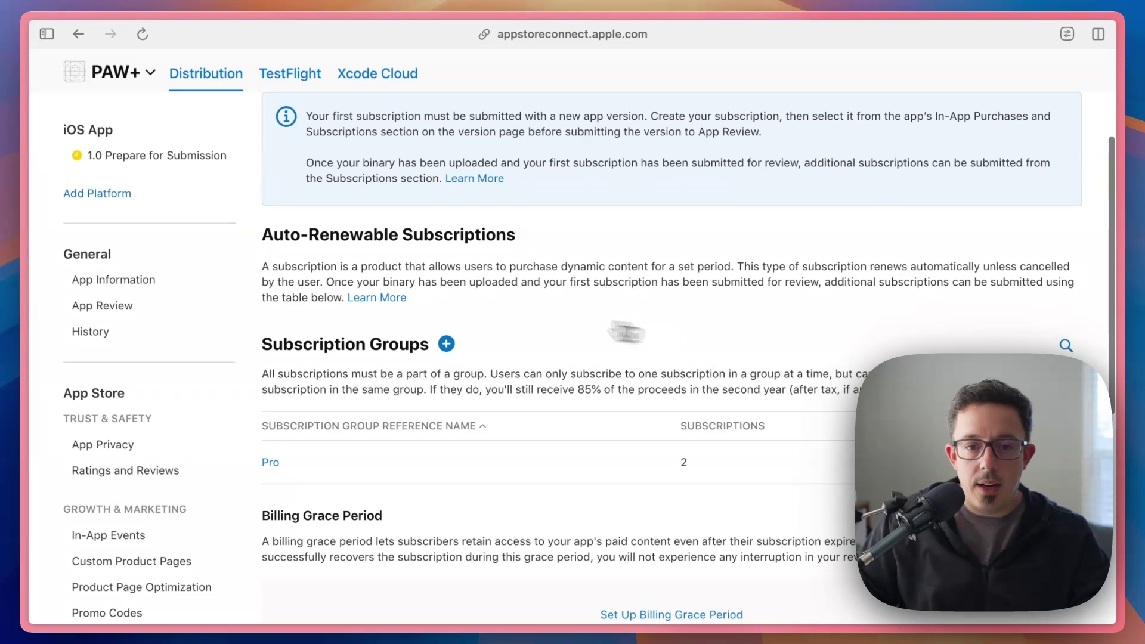
left_click(270, 464)
scroll(651, 422, "down", 5)
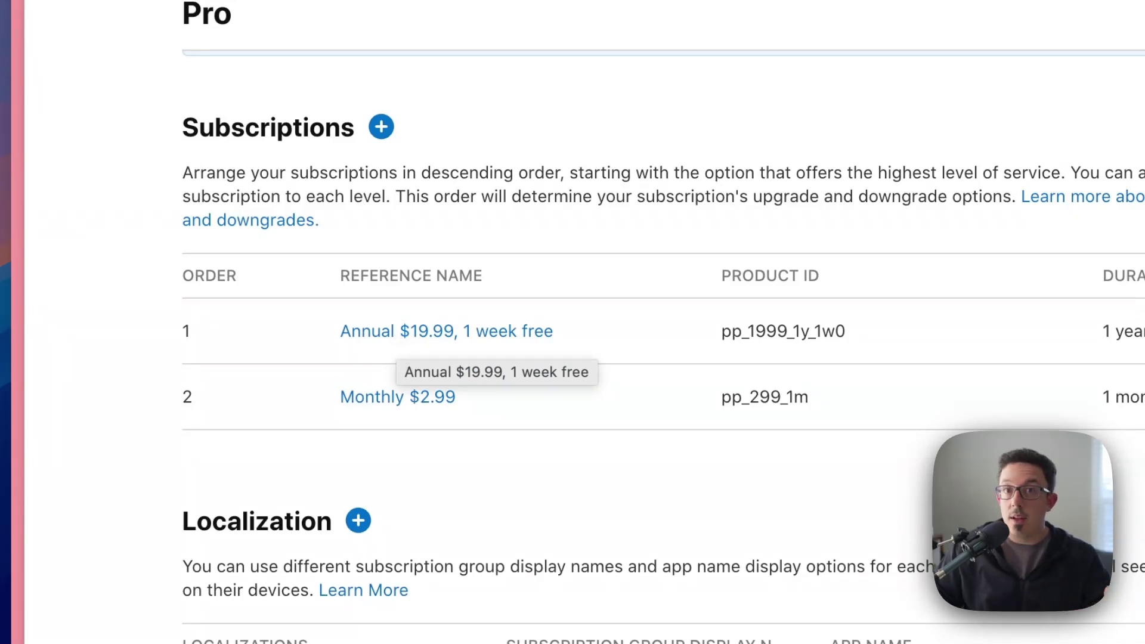
left_click(475, 339)
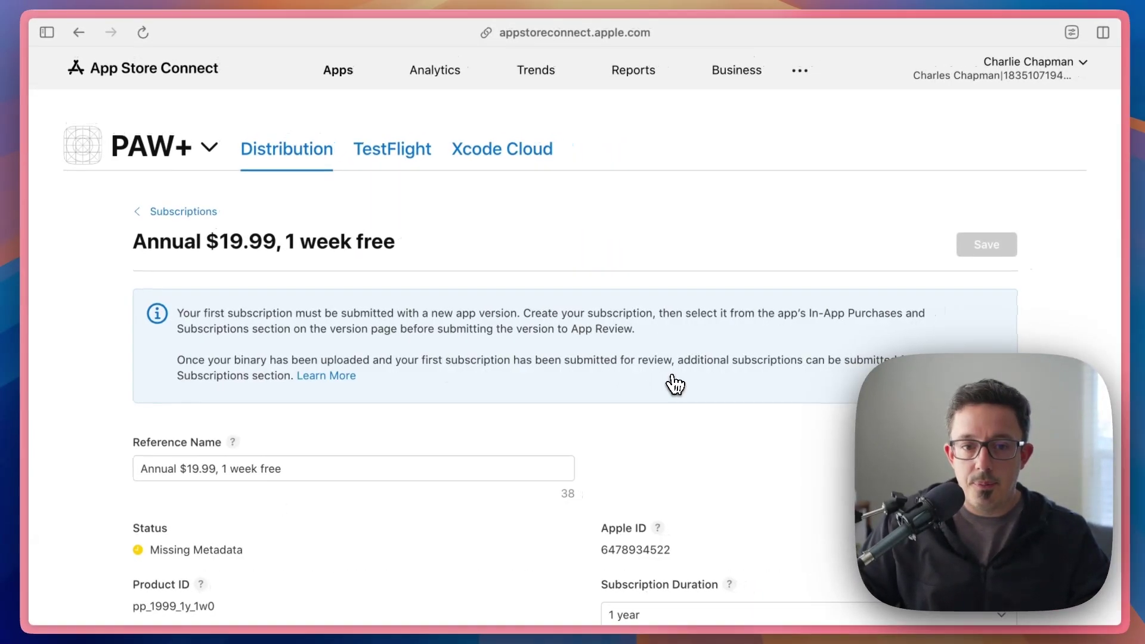
Step: Open the annual subscription's full pricing and review its Free for the first week introductory offer
scroll(650, 325, "down", 2)
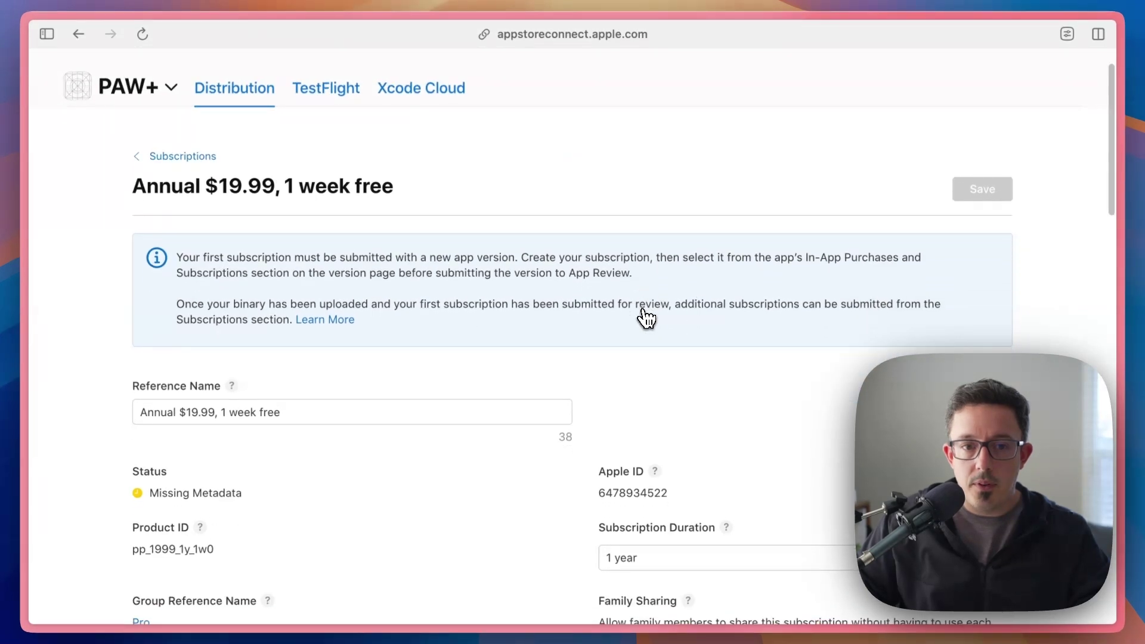
scroll(643, 319, "down", 10)
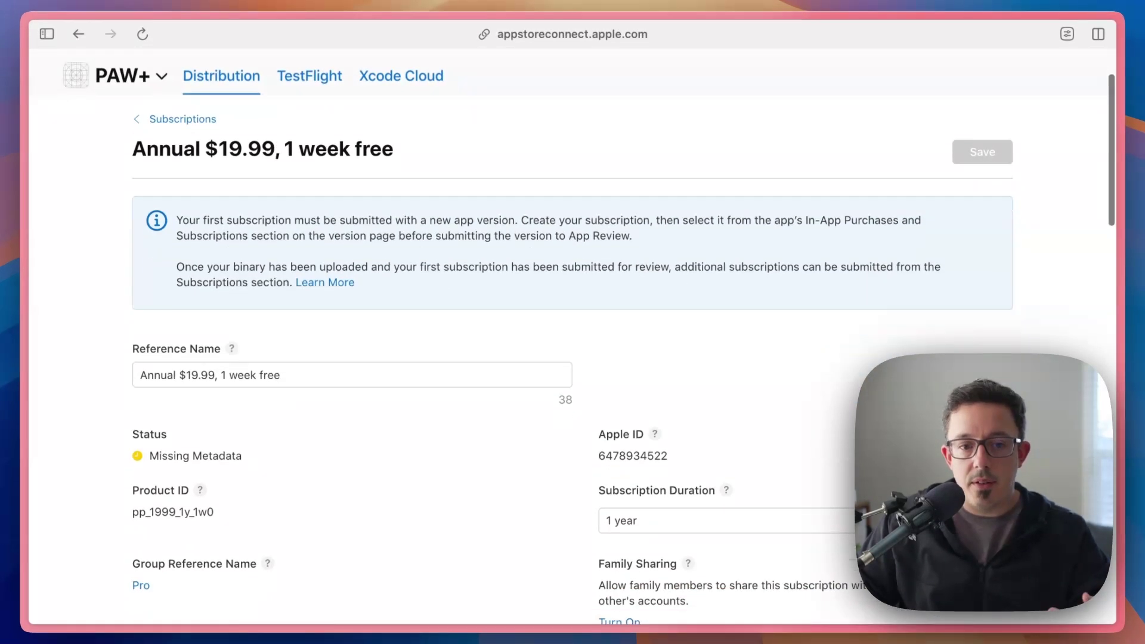
scroll(644, 316, "down", 3)
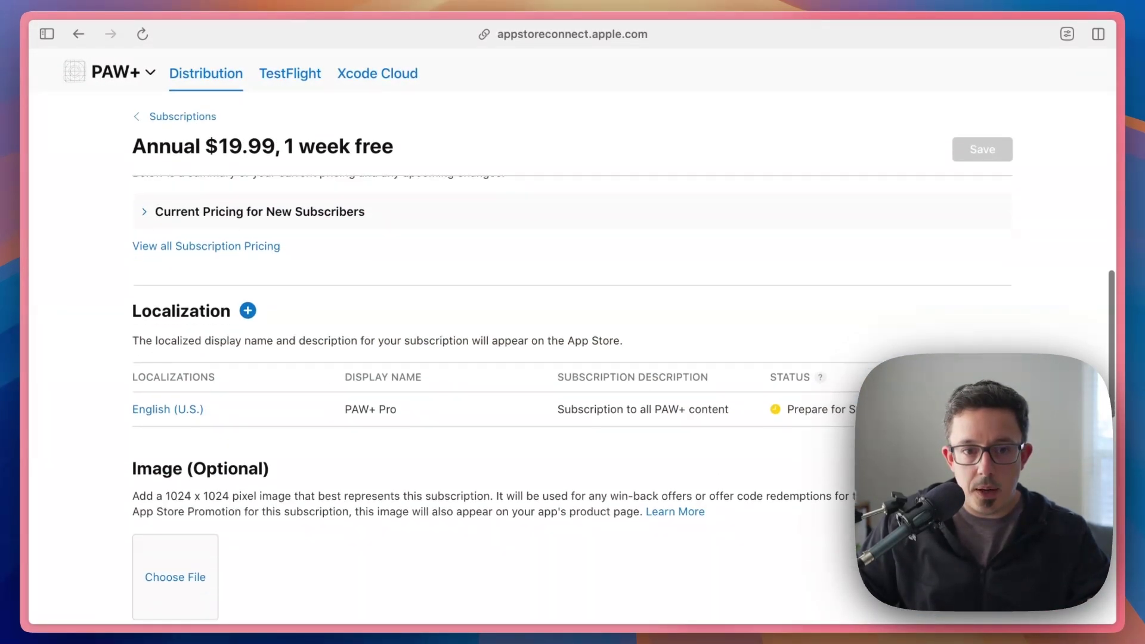
scroll(643, 317, "up", 2)
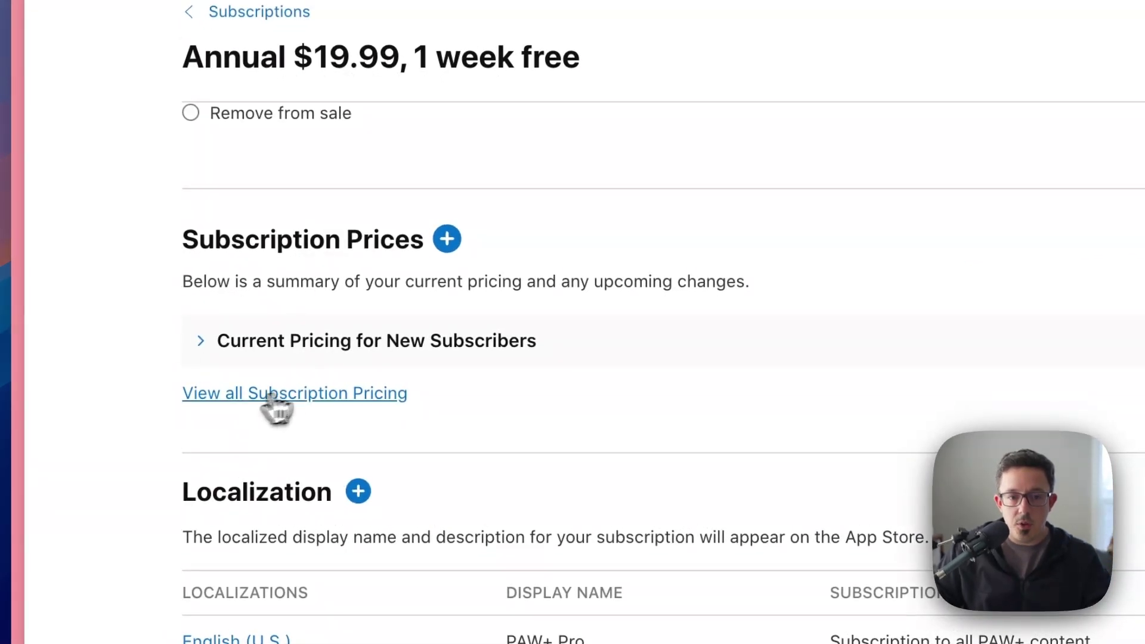
left_click(286, 394)
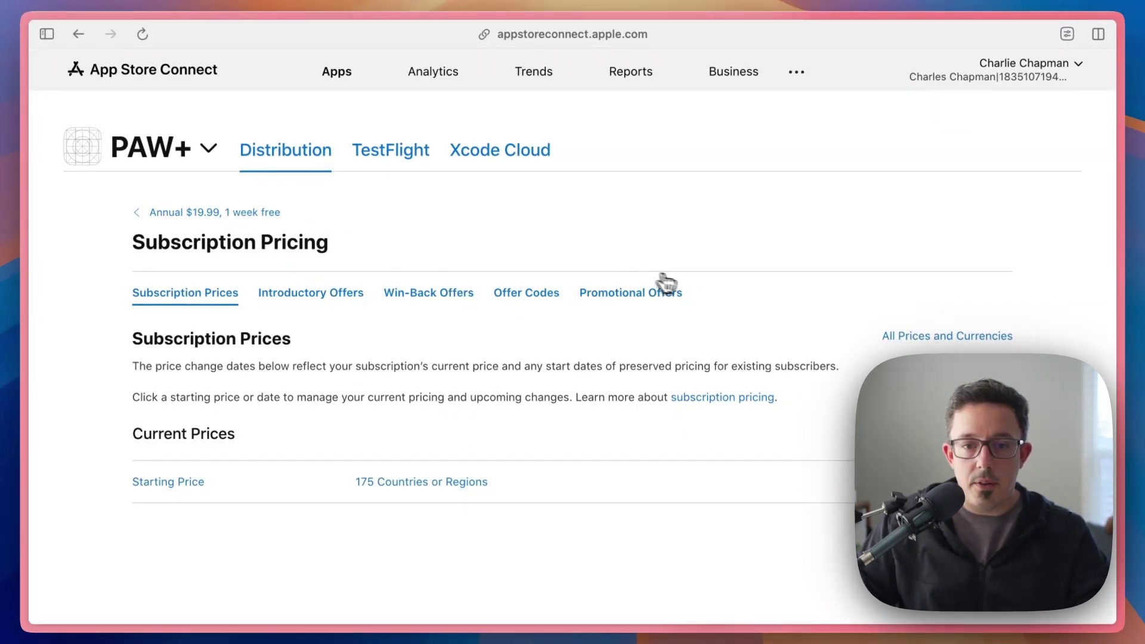
left_click(320, 299)
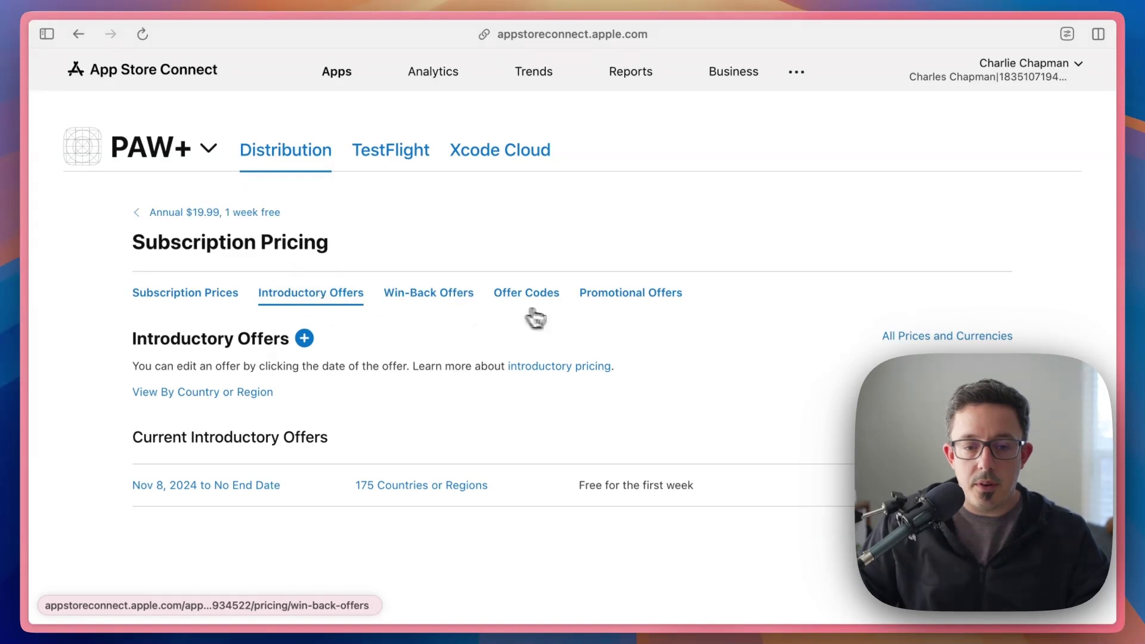
scroll(537, 316, "down", 2)
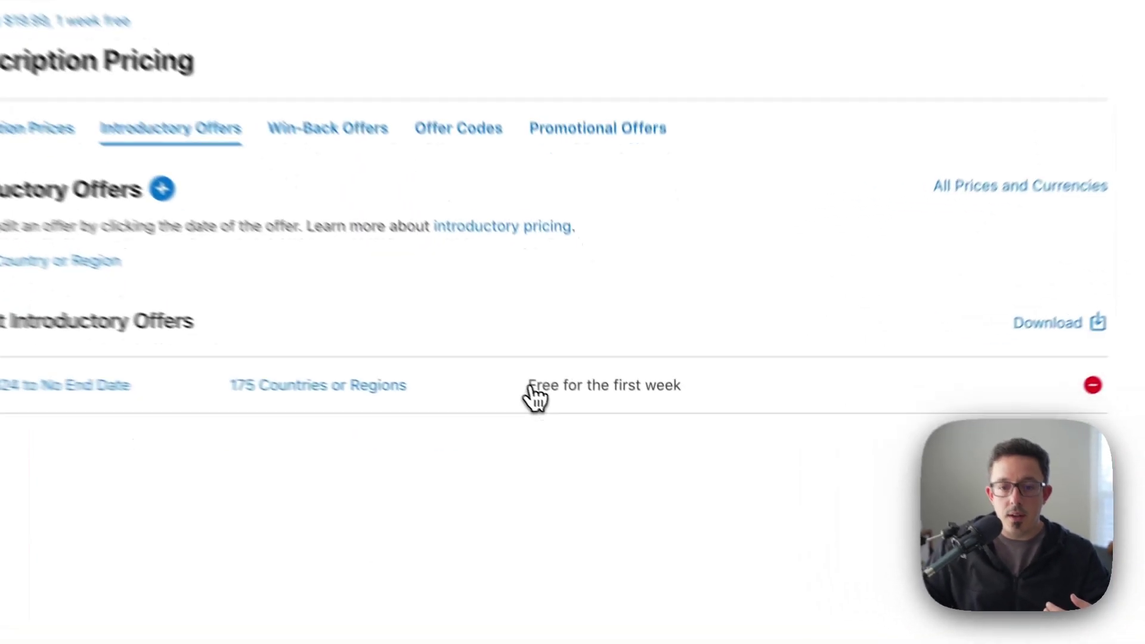
left_click_drag(579, 418, 729, 424)
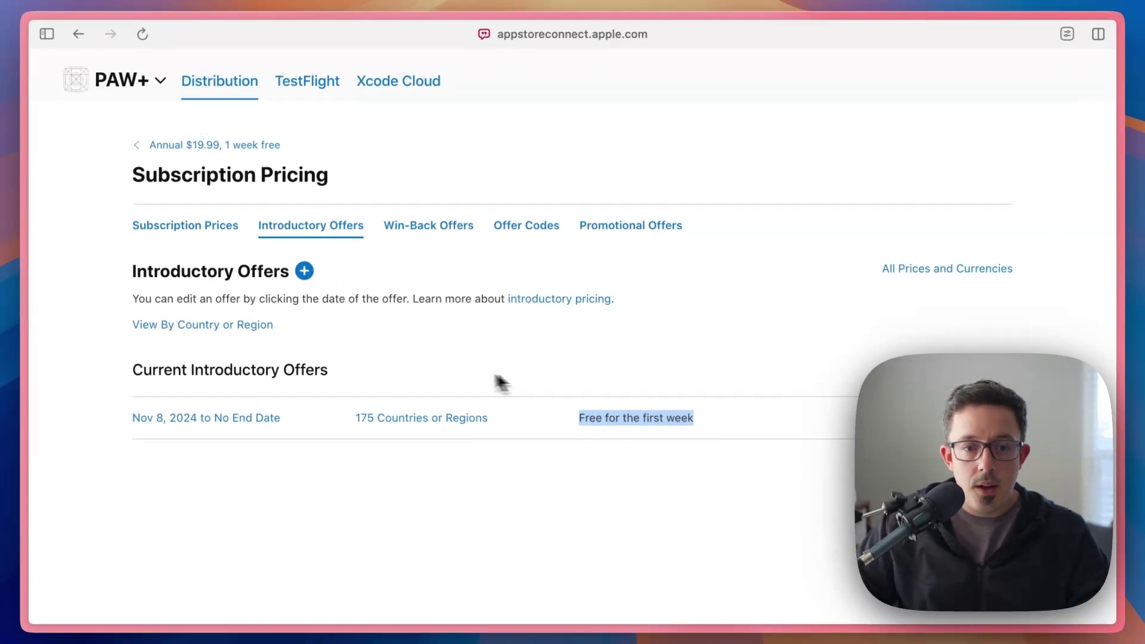
left_click(458, 370)
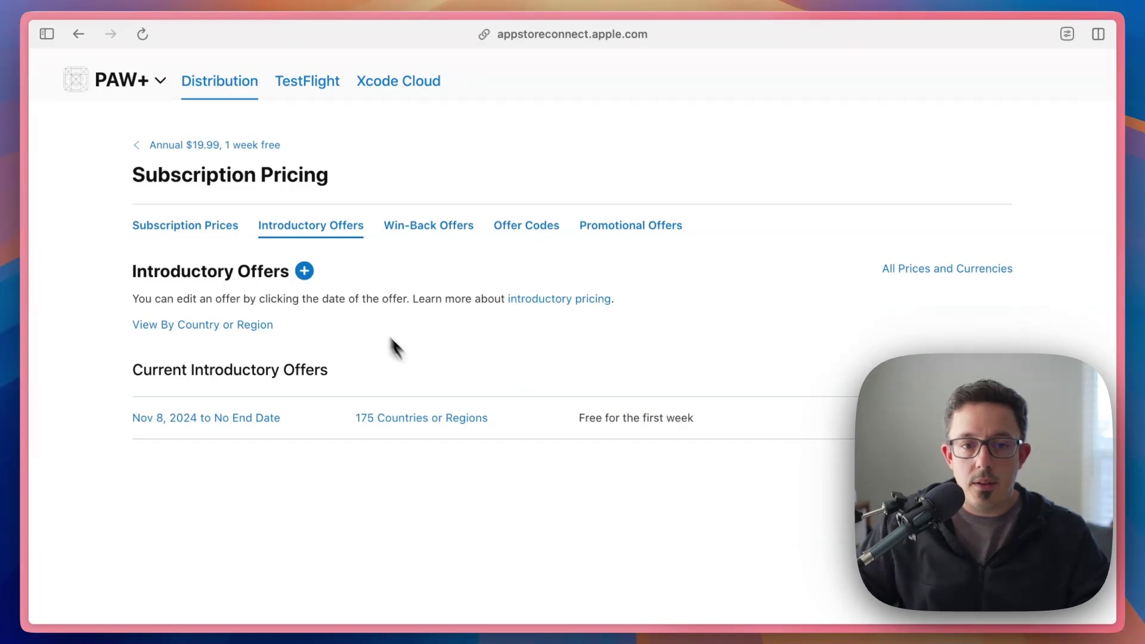
Step: Begin a new introductory offer, keeping all 175 countries selected
left_click(304, 272)
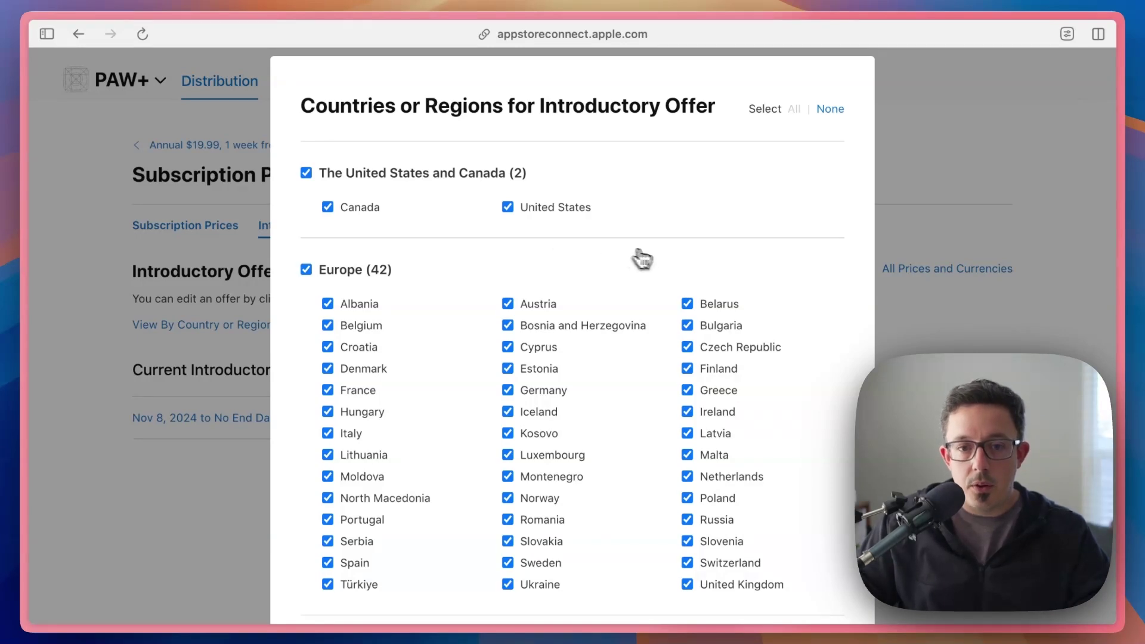
scroll(652, 249, "down", 3)
scroll(652, 249, "down", 15)
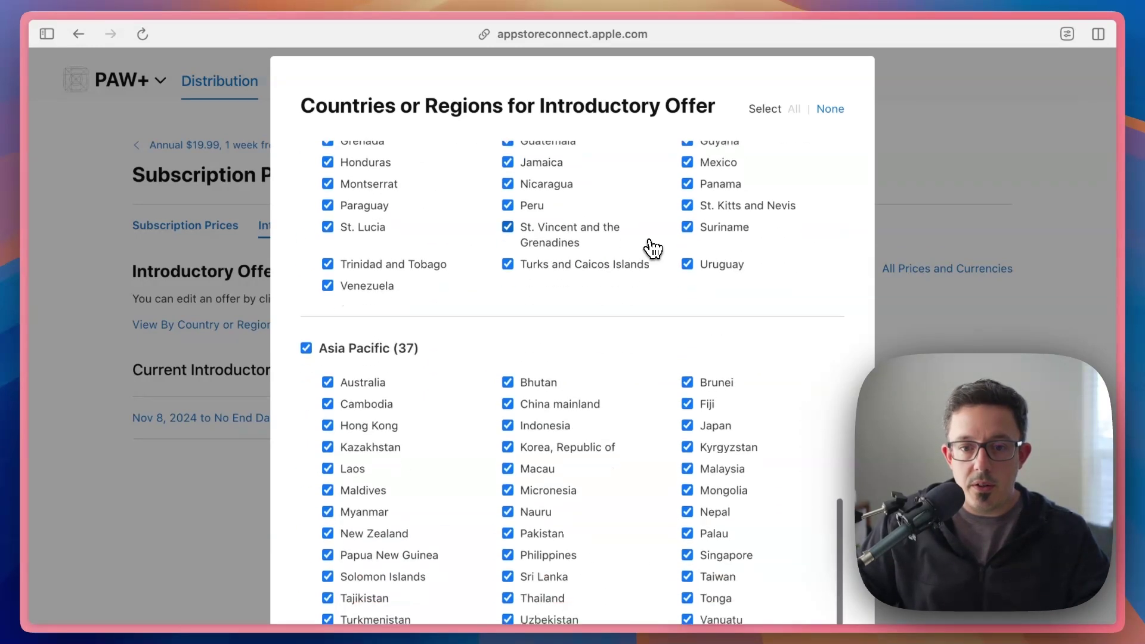
left_click(833, 594)
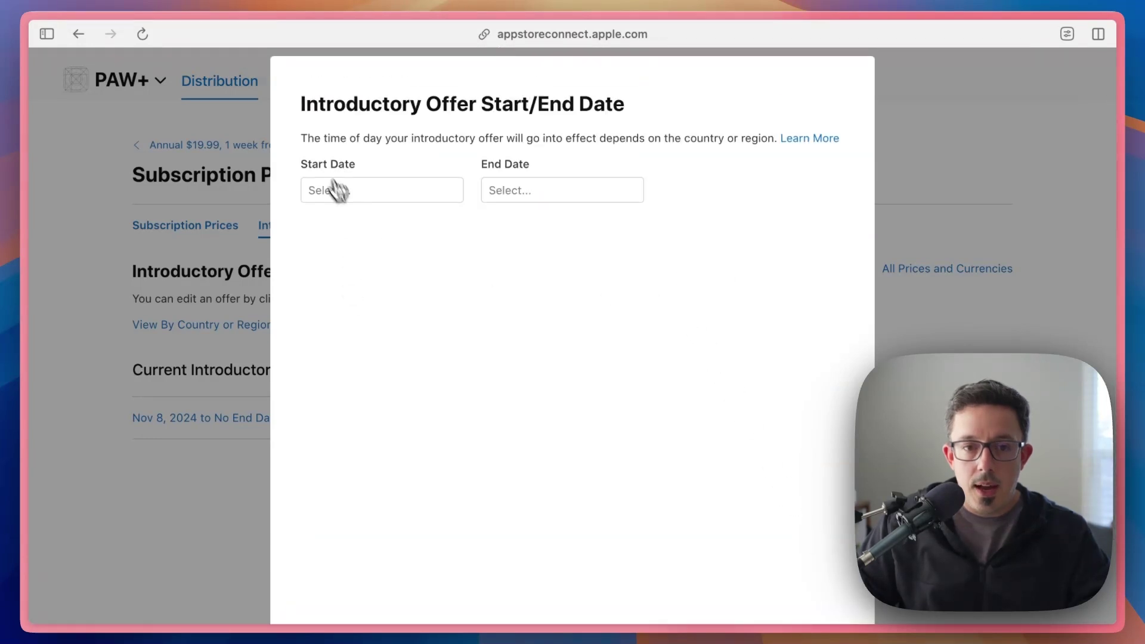
Step: Set the offer to start Nov 28, 2024 with no end date
left_click(357, 191)
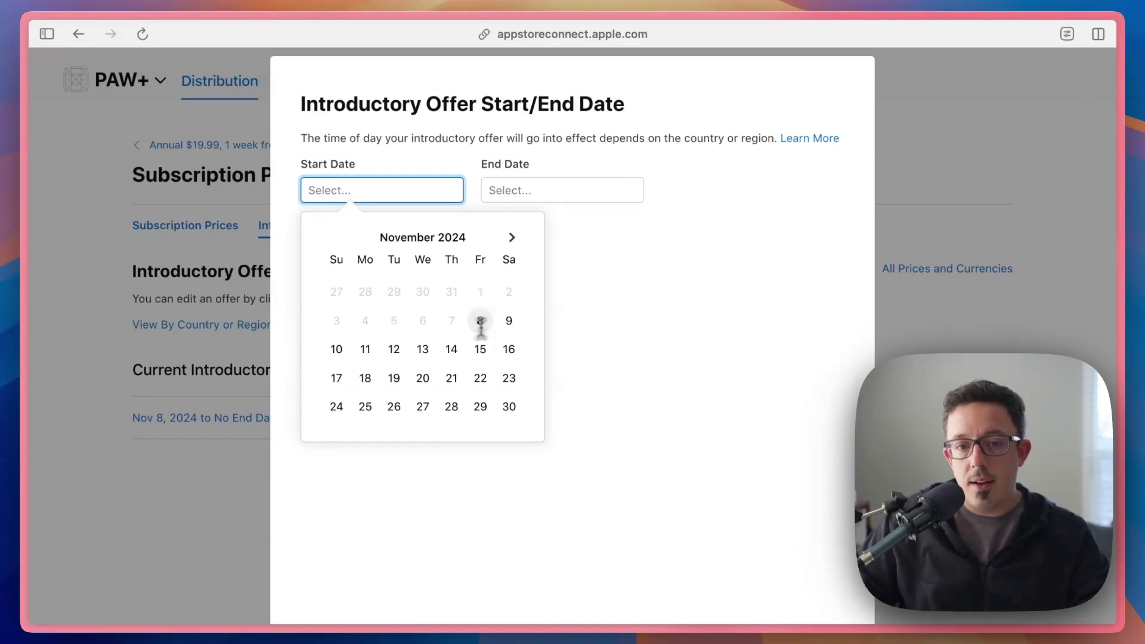
left_click(451, 407)
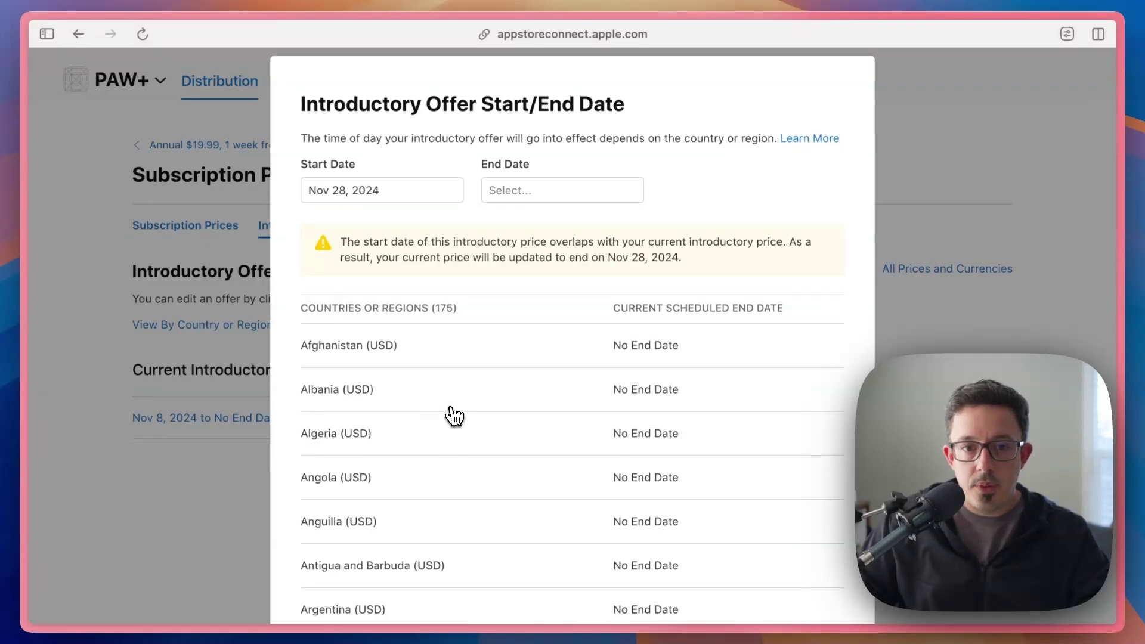
left_click_drag(342, 245, 703, 267)
left_click(703, 268)
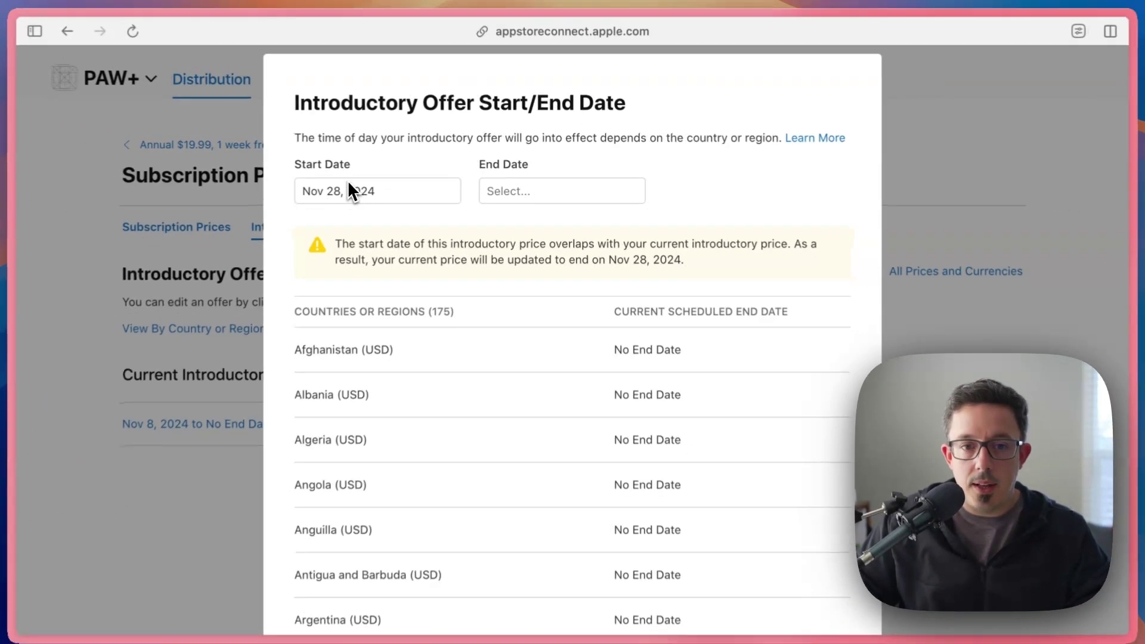
left_click(501, 208)
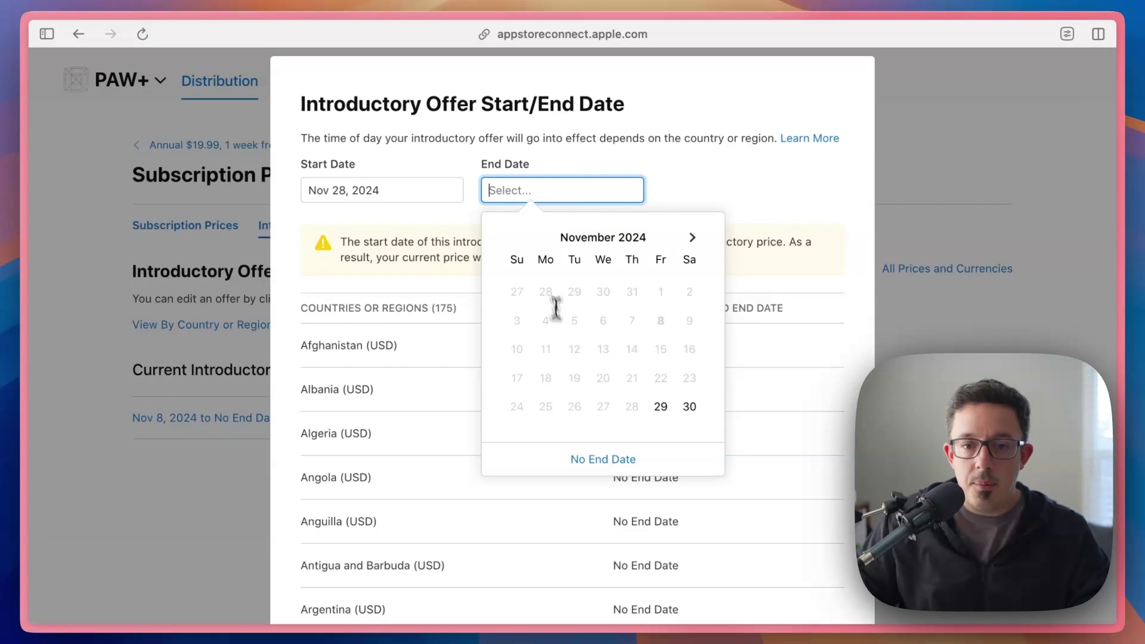
left_click(634, 459)
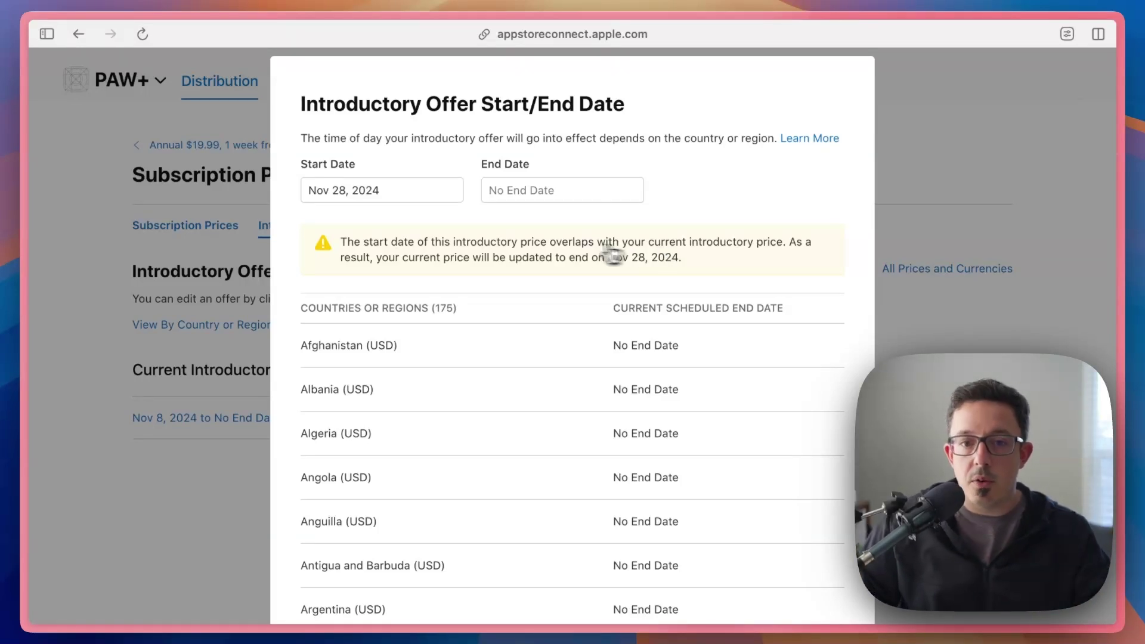
scroll(581, 310, "down", 20)
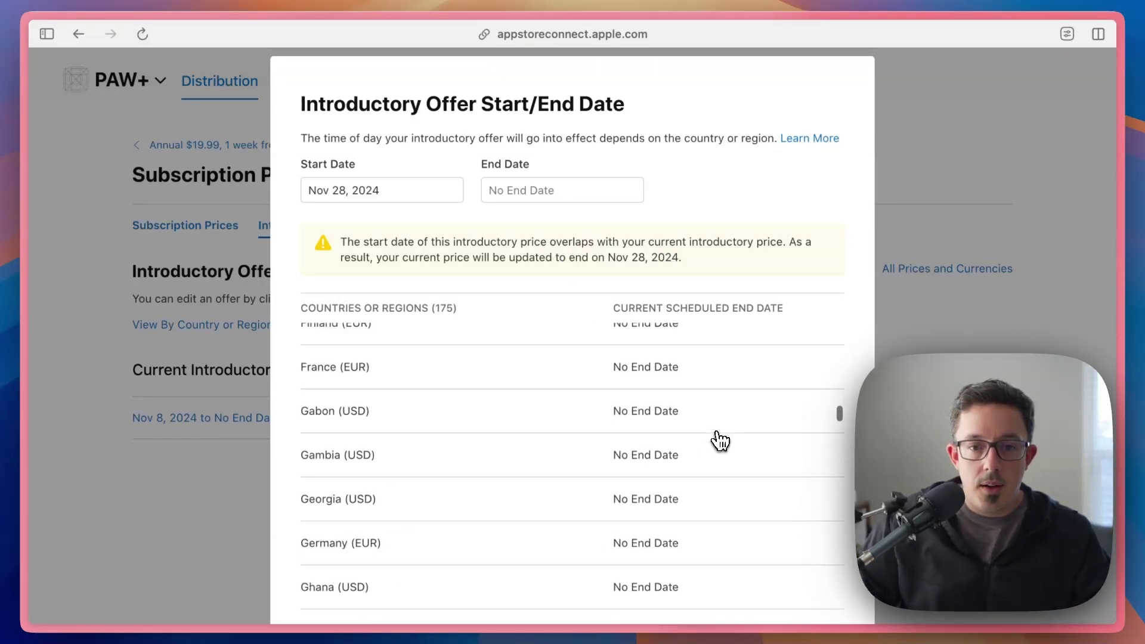
scroll(828, 251, "down", 3)
left_click(827, 593)
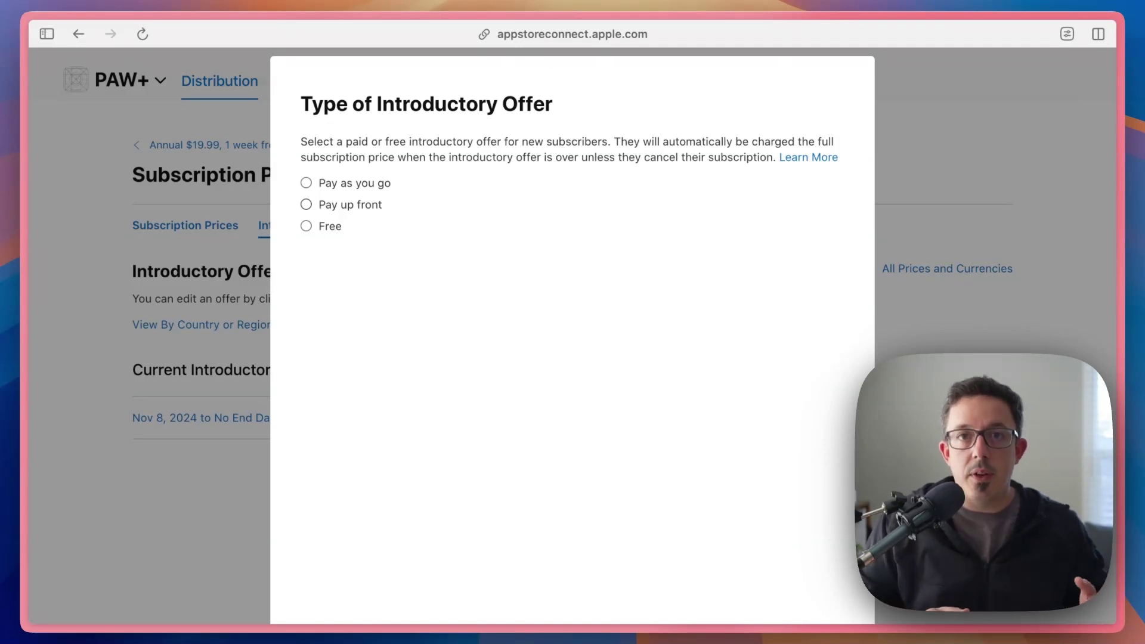
Step: Make the introductory offer Pay up front for 1 Year at $4.99
left_click(308, 204)
left_click(424, 309)
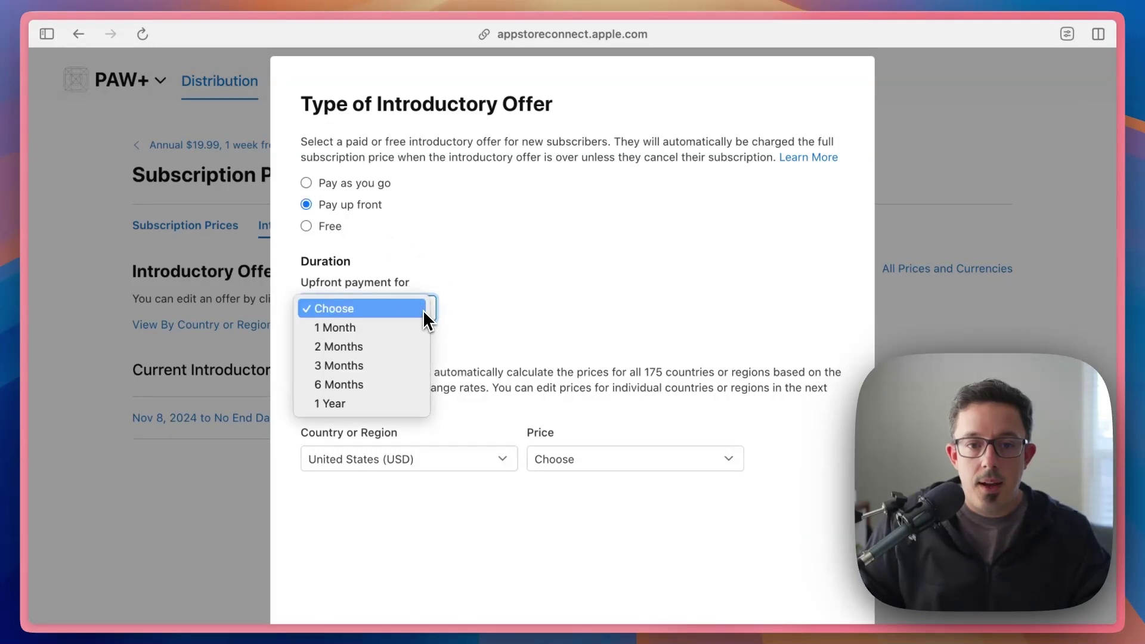
left_click(361, 404)
scroll(536, 348, "down", 1)
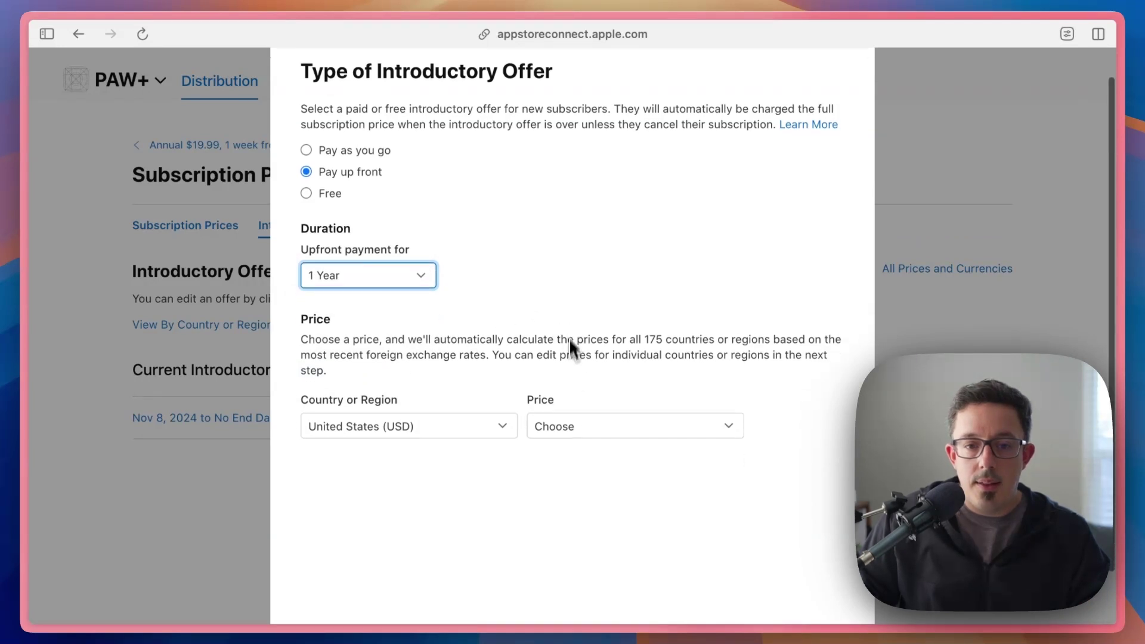
left_click(639, 431)
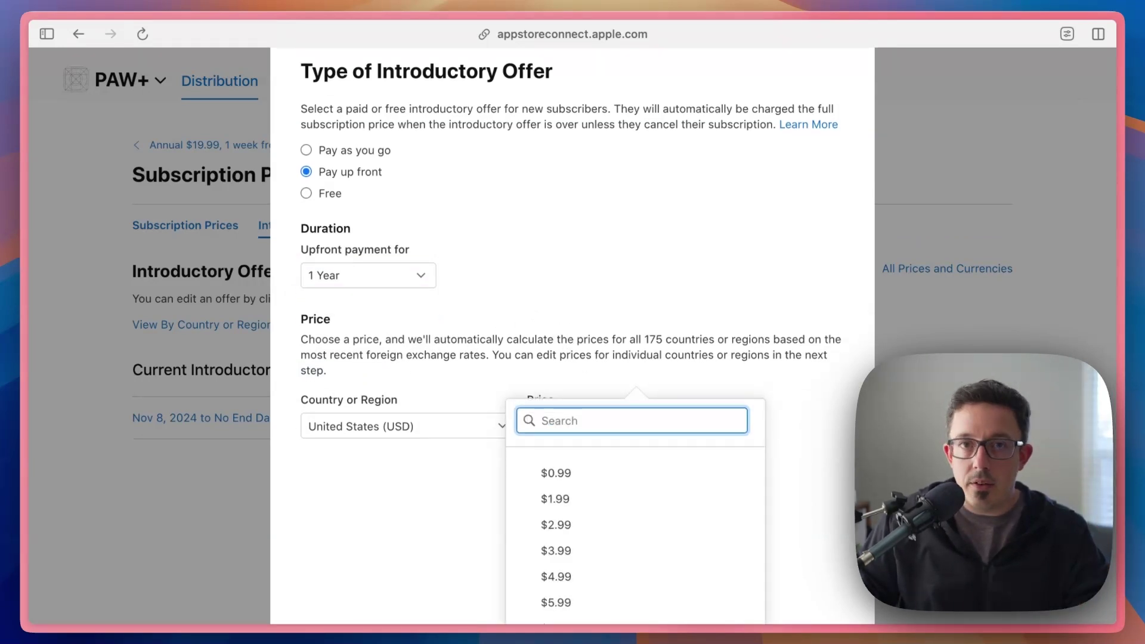
scroll(623, 516, "down", 3)
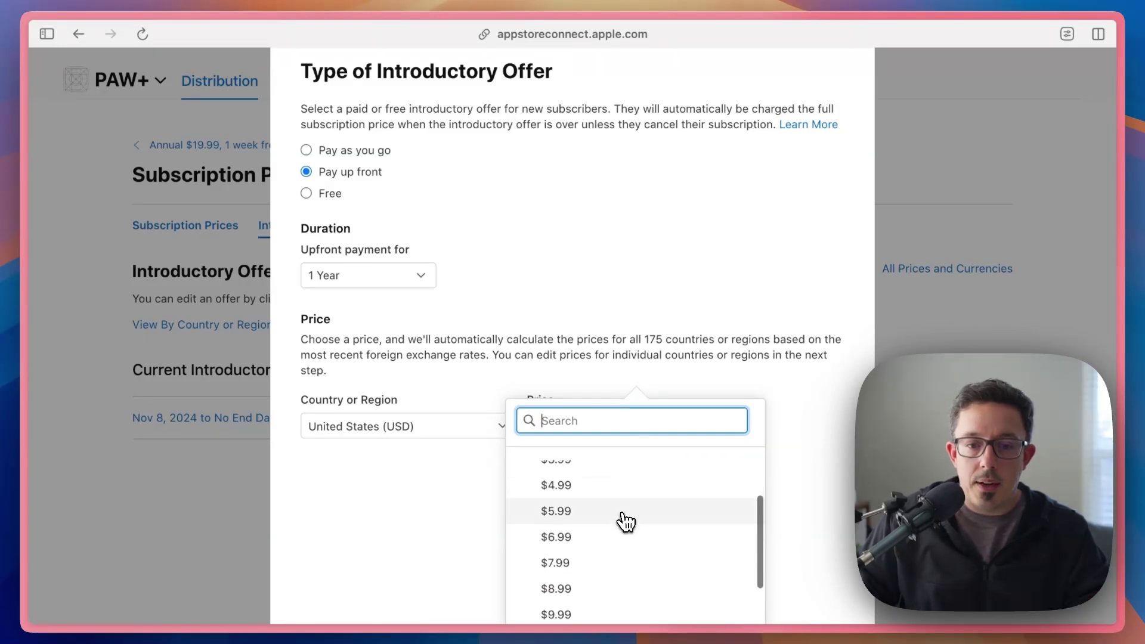
left_click(574, 493)
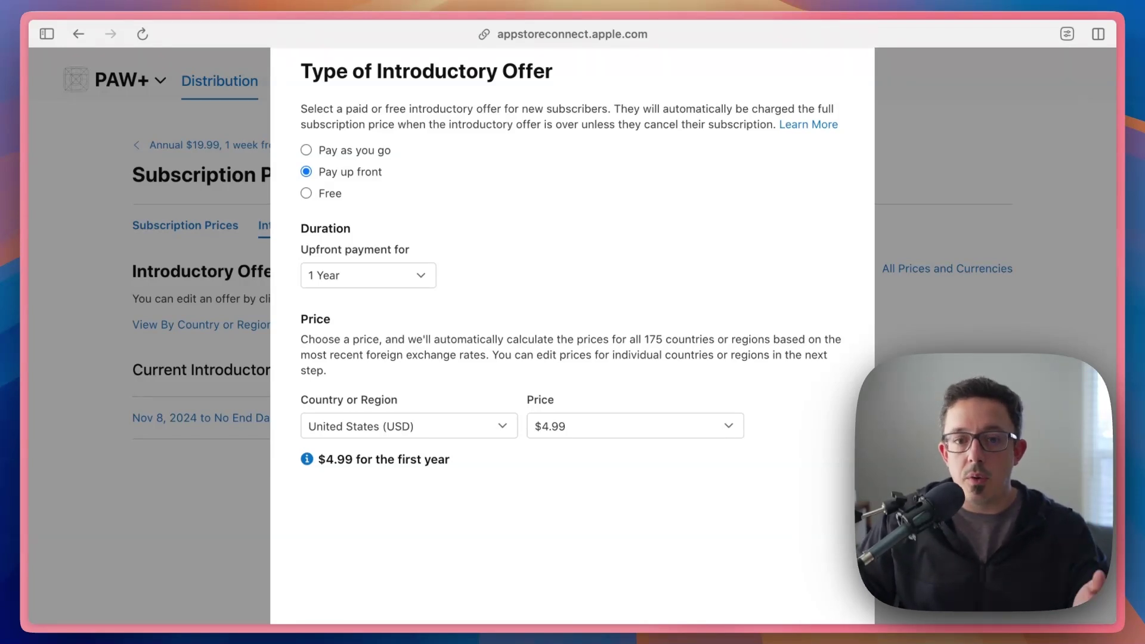
scroll(626, 365, "down", 2)
Step: Review the per-country Introductory Offer Prices and confirm the Nov 28, 2024 offer
left_click(828, 593)
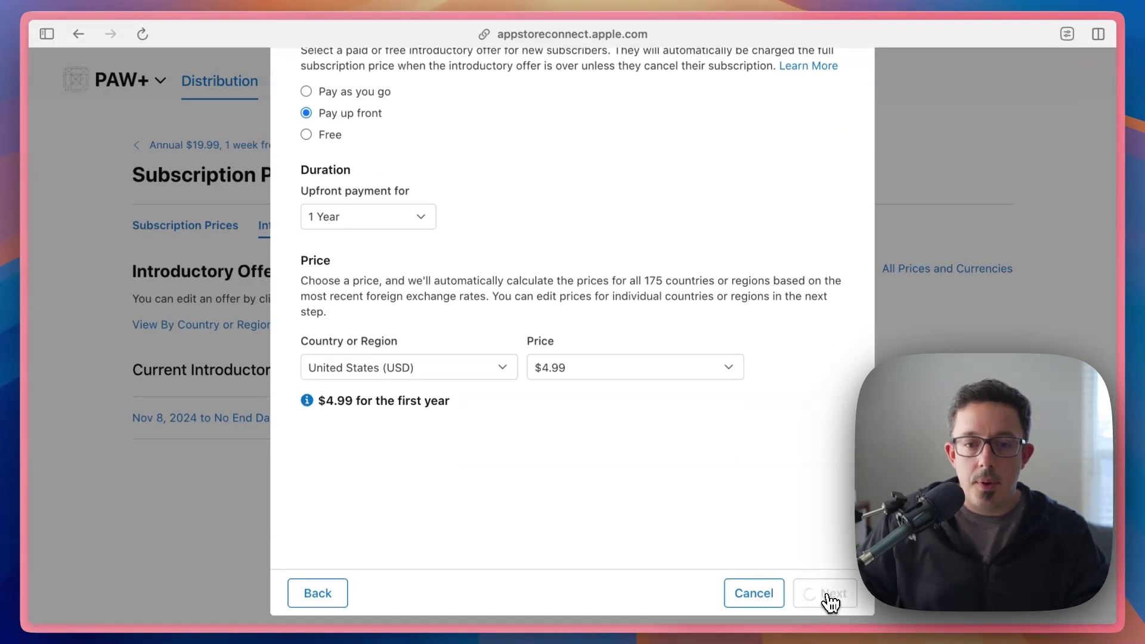
scroll(613, 340, "up", 3)
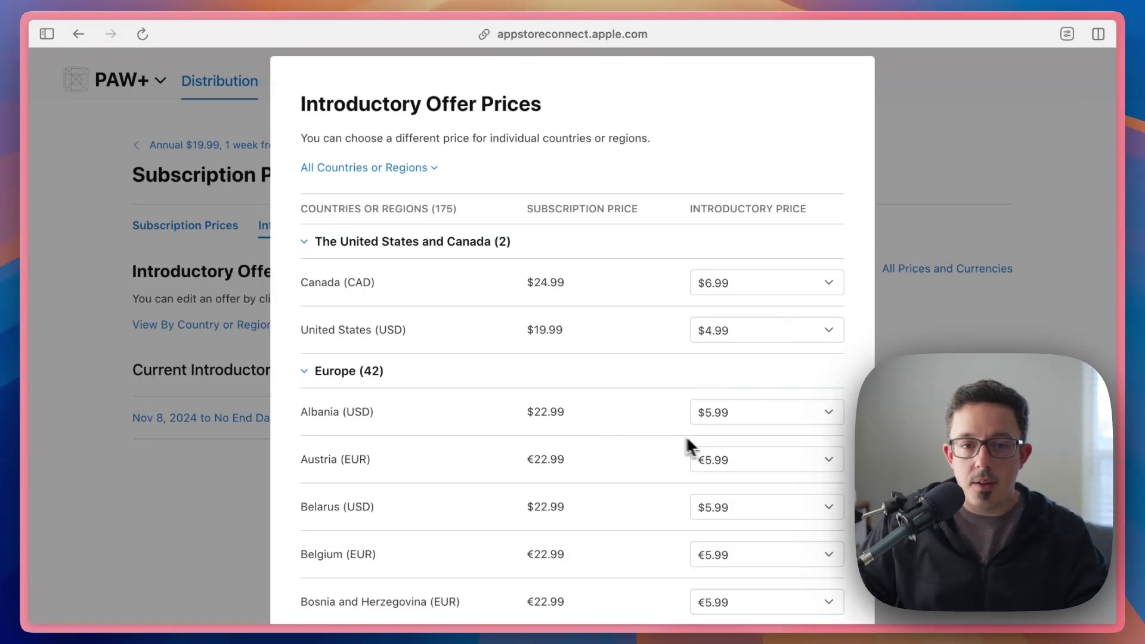
scroll(686, 444, "down", 20)
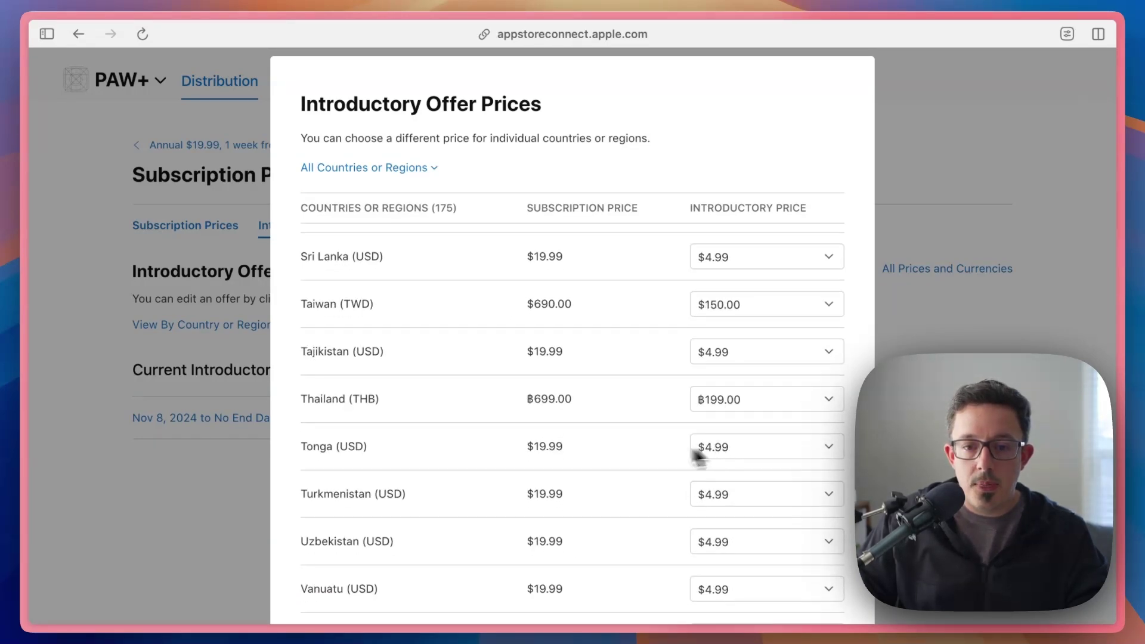
scroll(694, 456, "down", 3)
left_click(812, 590)
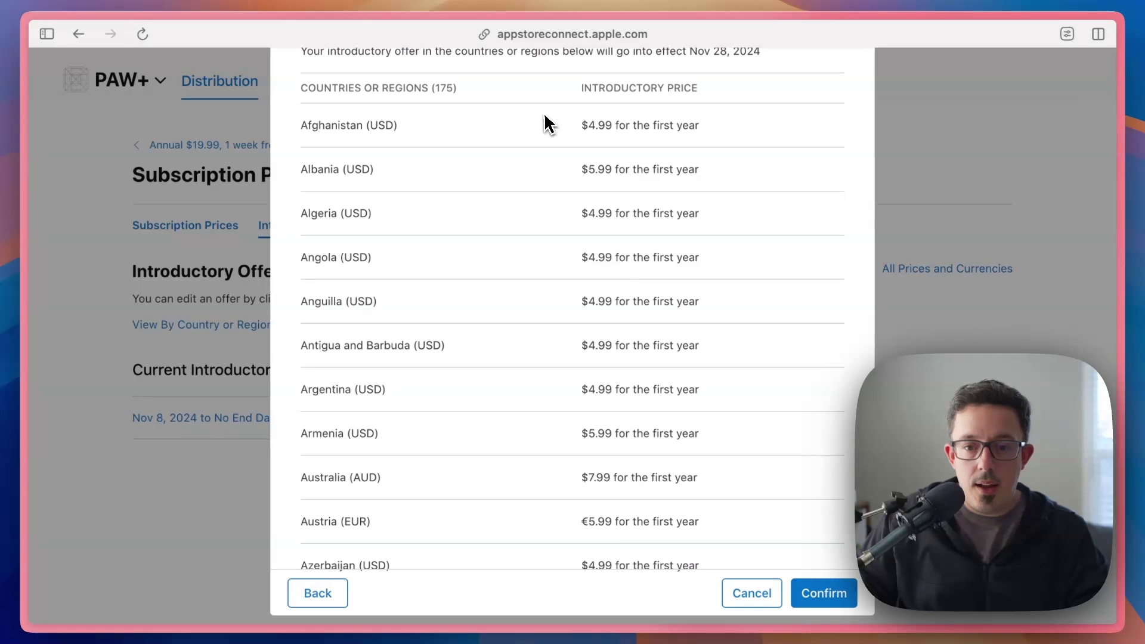
left_click(817, 598)
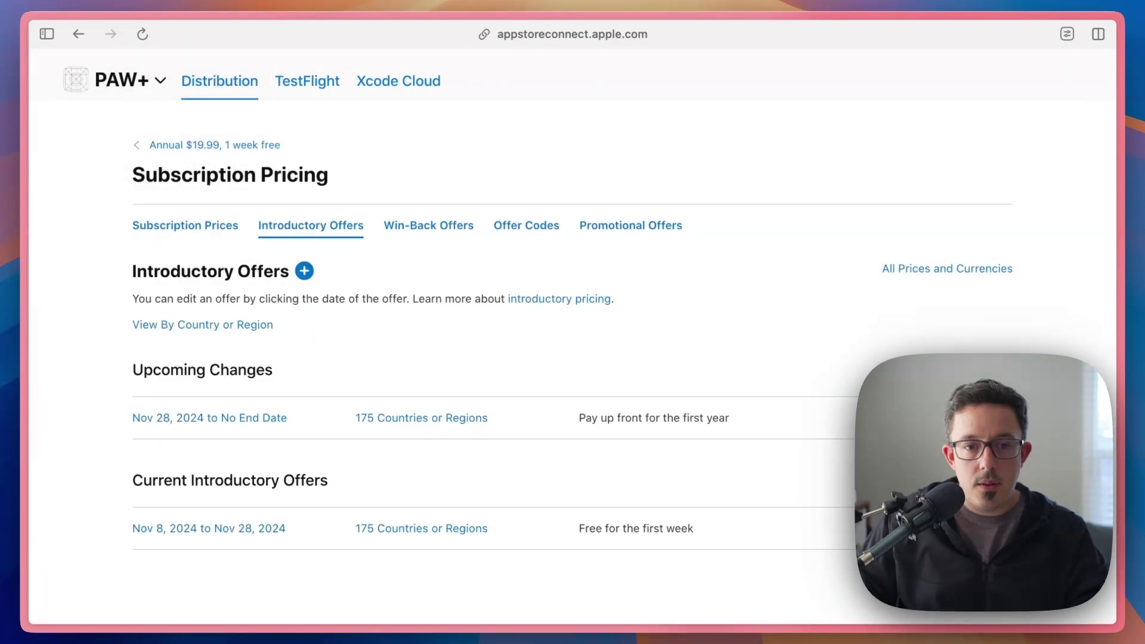
scroll(320, 337, "down", 3)
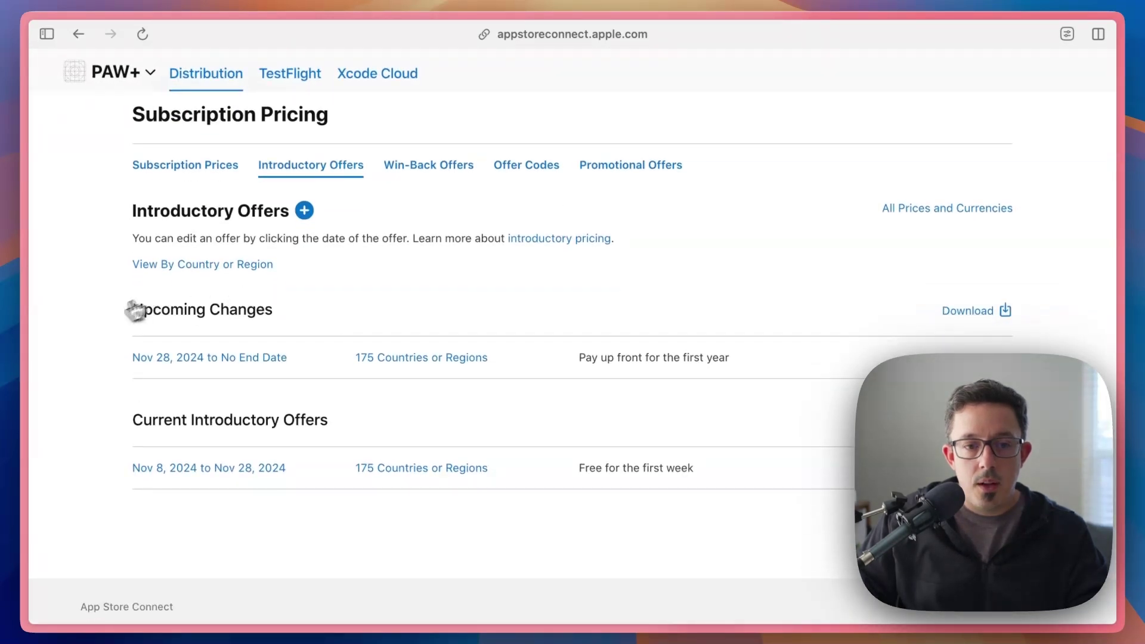
triple_click(593, 473)
left_click(667, 468)
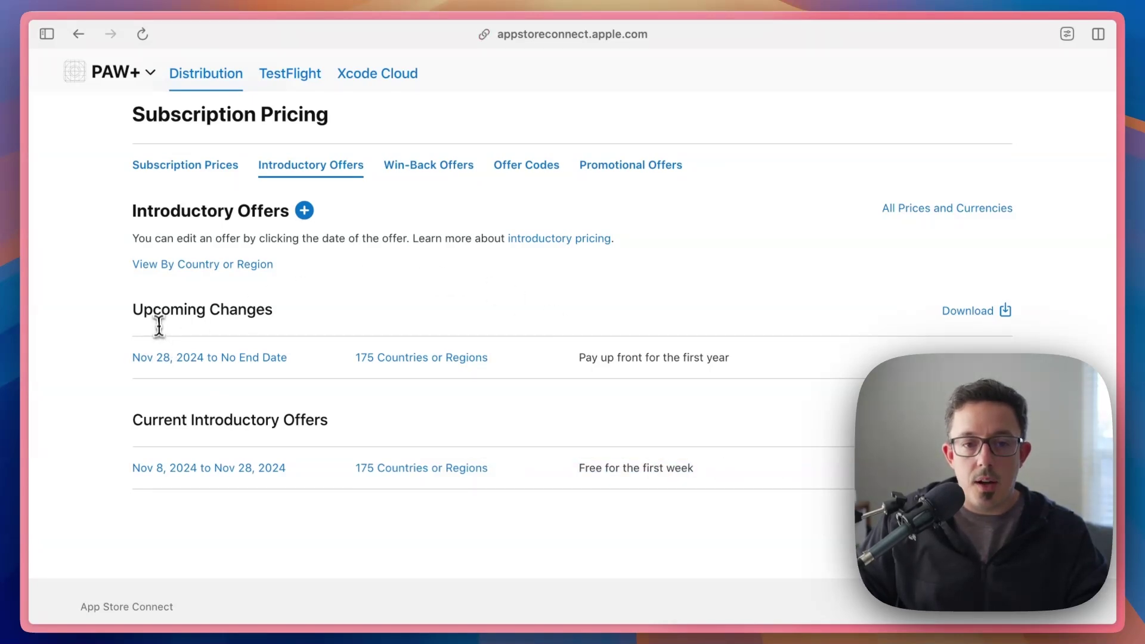
left_click_drag(569, 363, 749, 370)
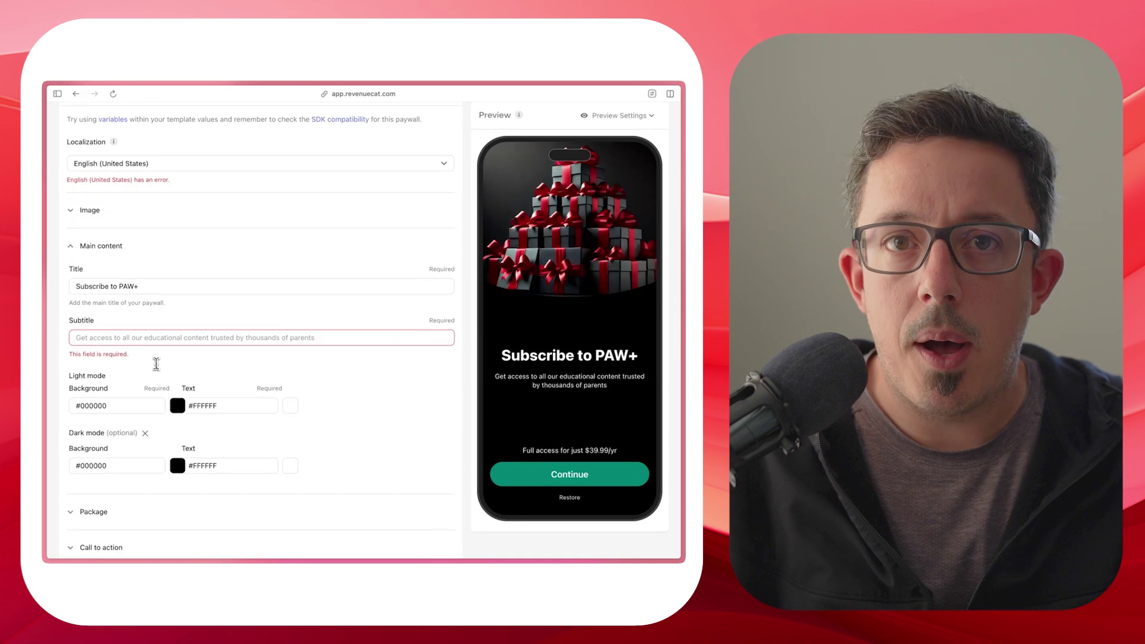
Step: Title the paywall 'Get PAW+ for 40% OFF!!!' with subtitle 'Take advantage of our 40% Black Friday deal for 4 days only!'
type("Get PAW+ for 40% OFF!!!")
left_click(171, 325)
type("Take advantage of our 40% Black Friday d")
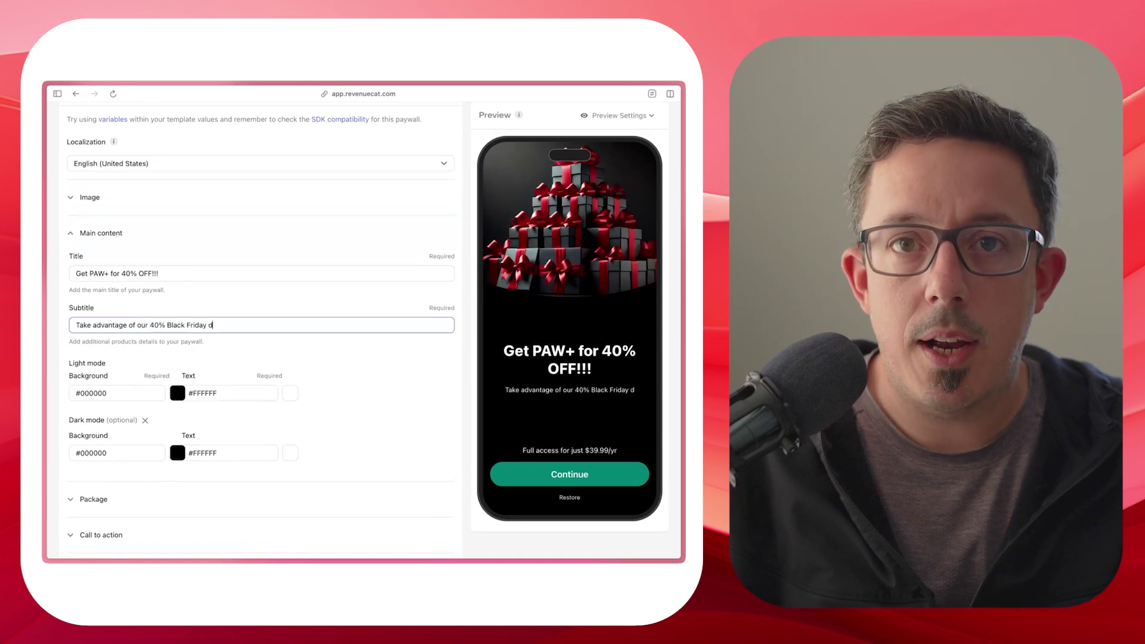
type("eal for 4 days only!")
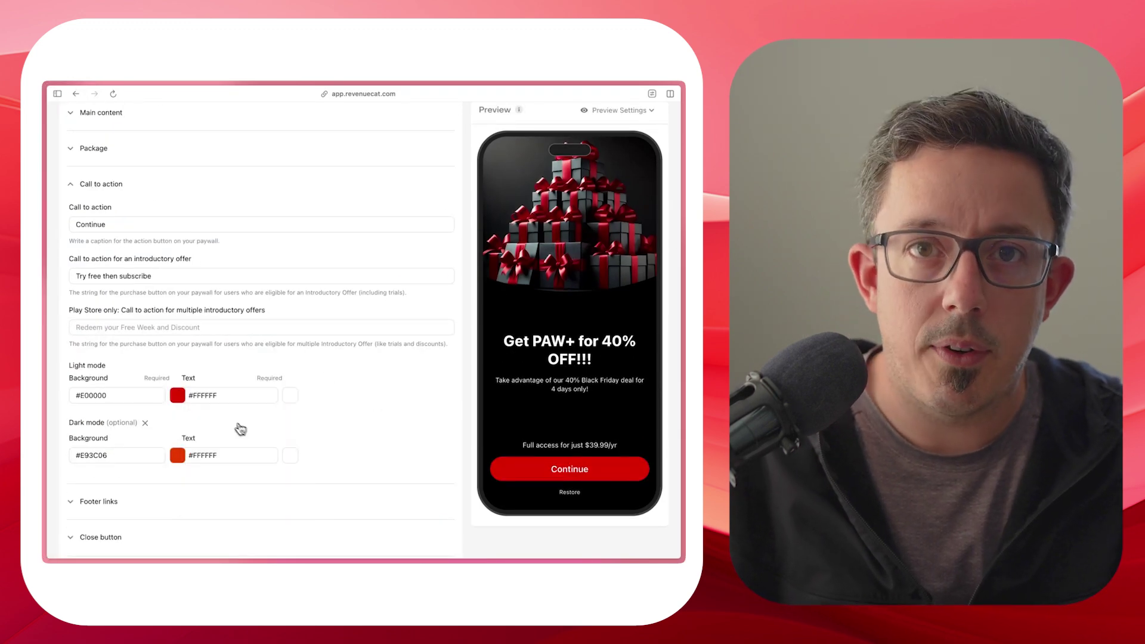
Step: Replace the introductory-offer button wording with 'Redeem Black Friday Deal'
triple_click(90, 224)
key("Tab")
type("Redeem Black Friday Deal")
scroll(97, 497, "down", 2)
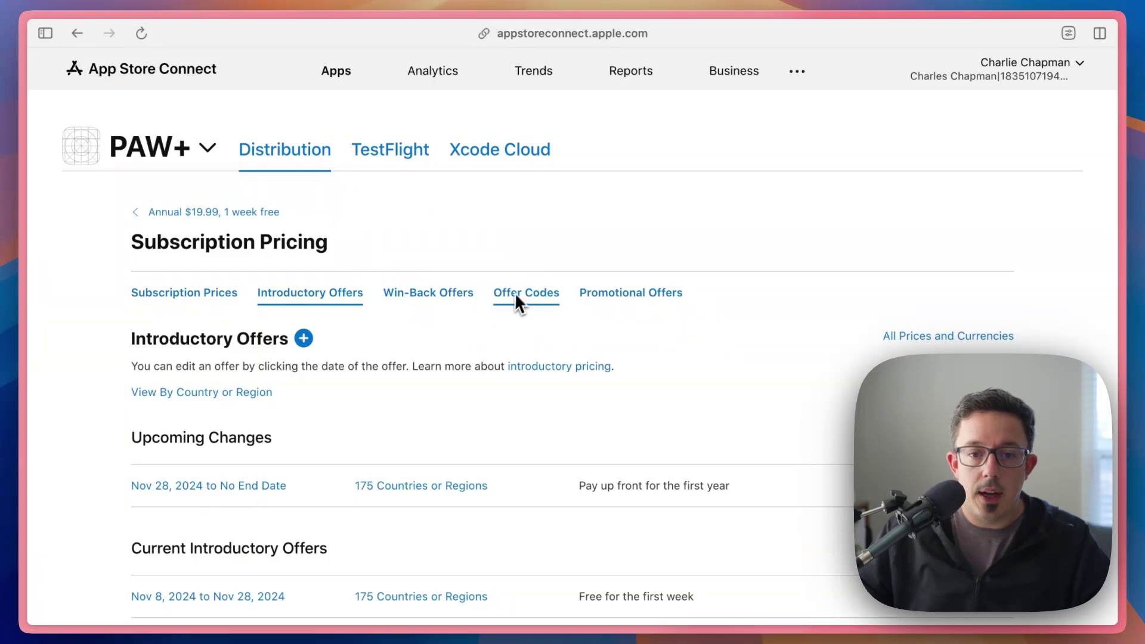
Step: Start setting up offer codes from the annual subscription's Offer Codes section
left_click(536, 302)
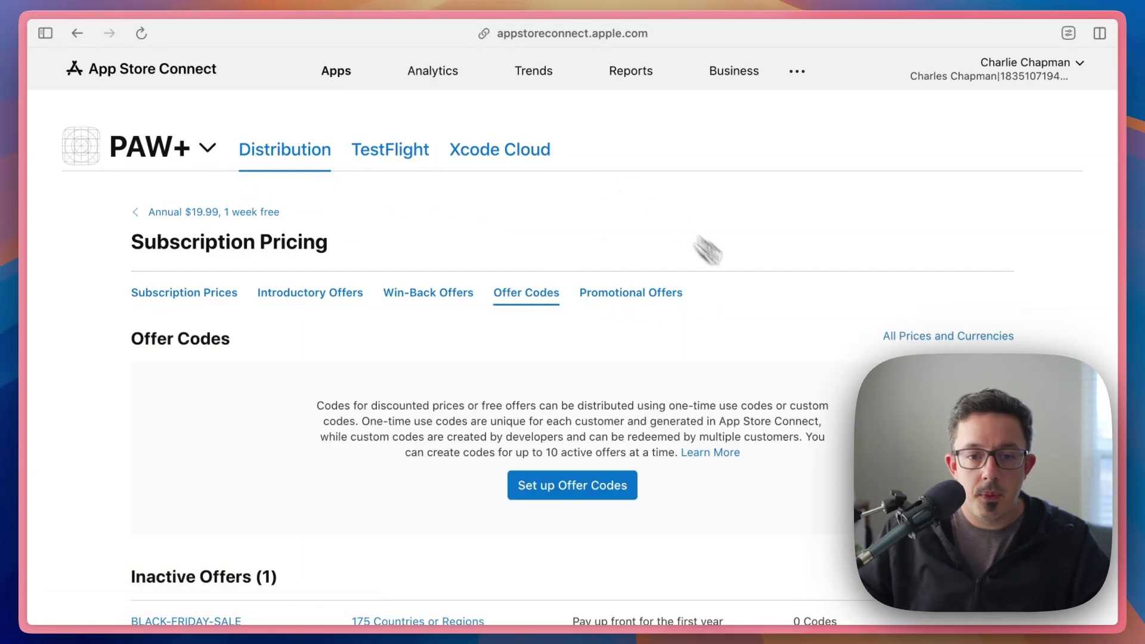
scroll(739, 286, "down", 2)
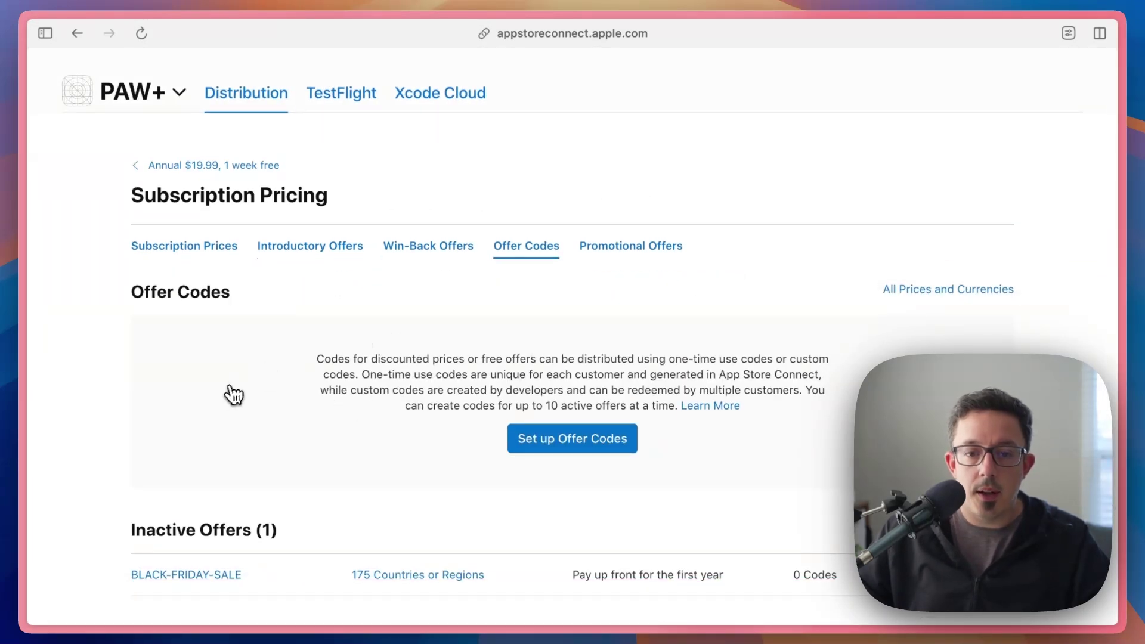
left_click(545, 444)
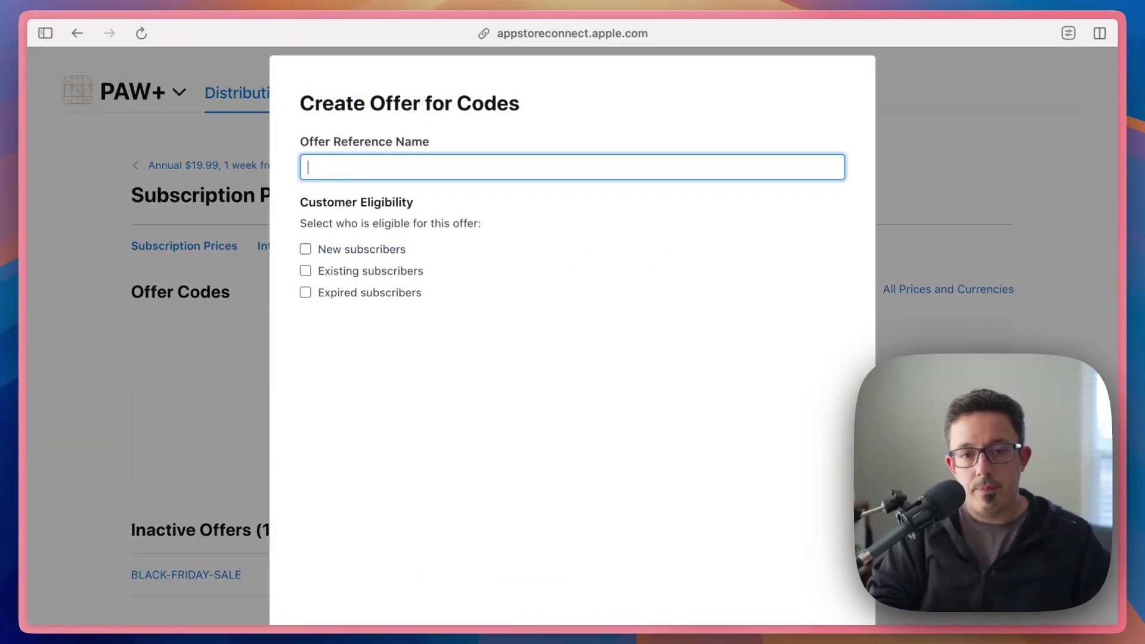
Step: Name the code offer TEMP-SALE for new, existing and expired subscribers, still allowing introductory offers
type("TEMP-")
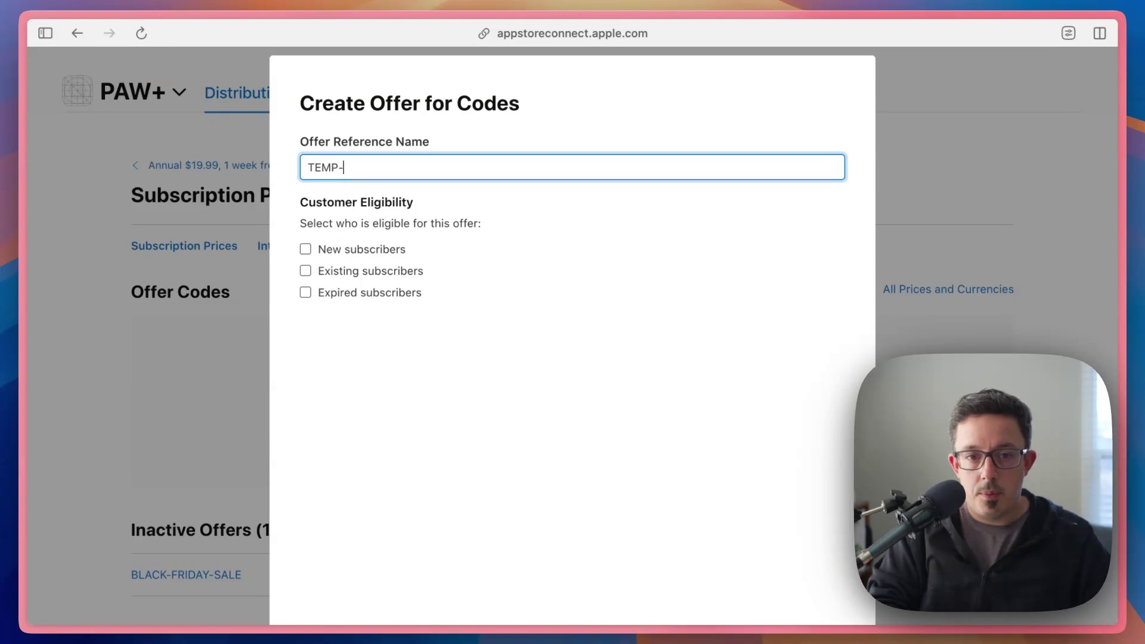
type("SALE")
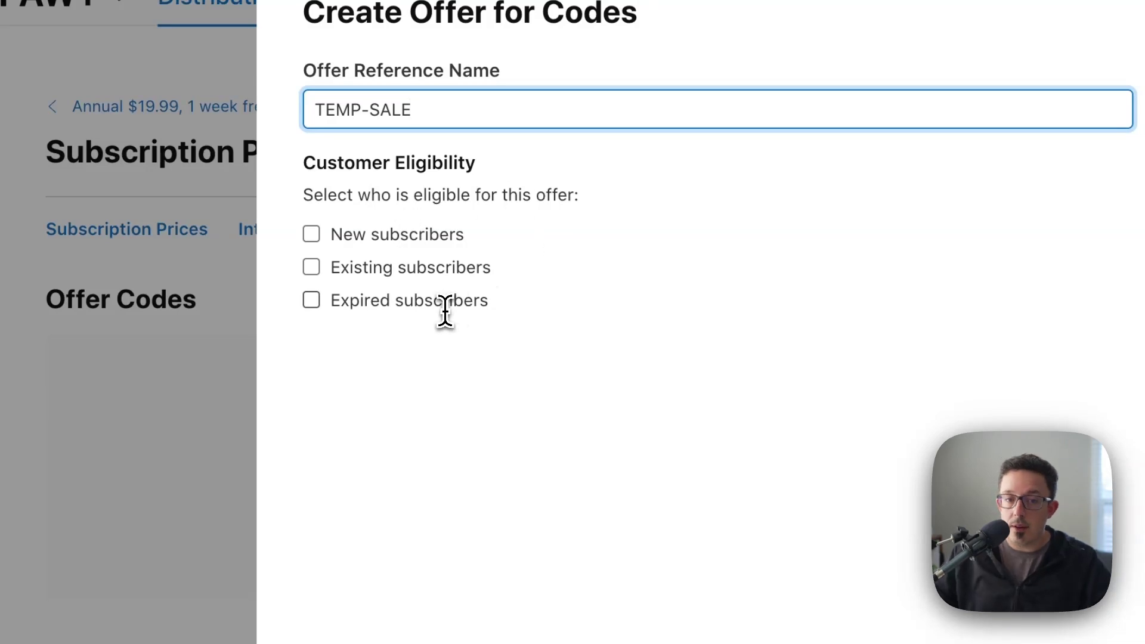
left_click(310, 234)
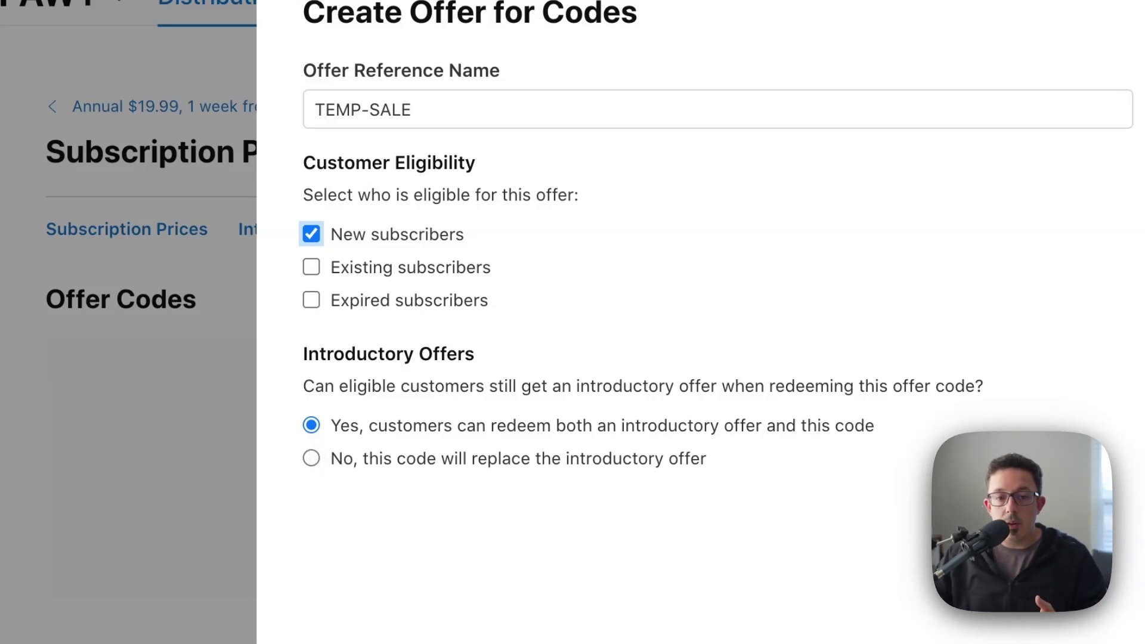
left_click(311, 460)
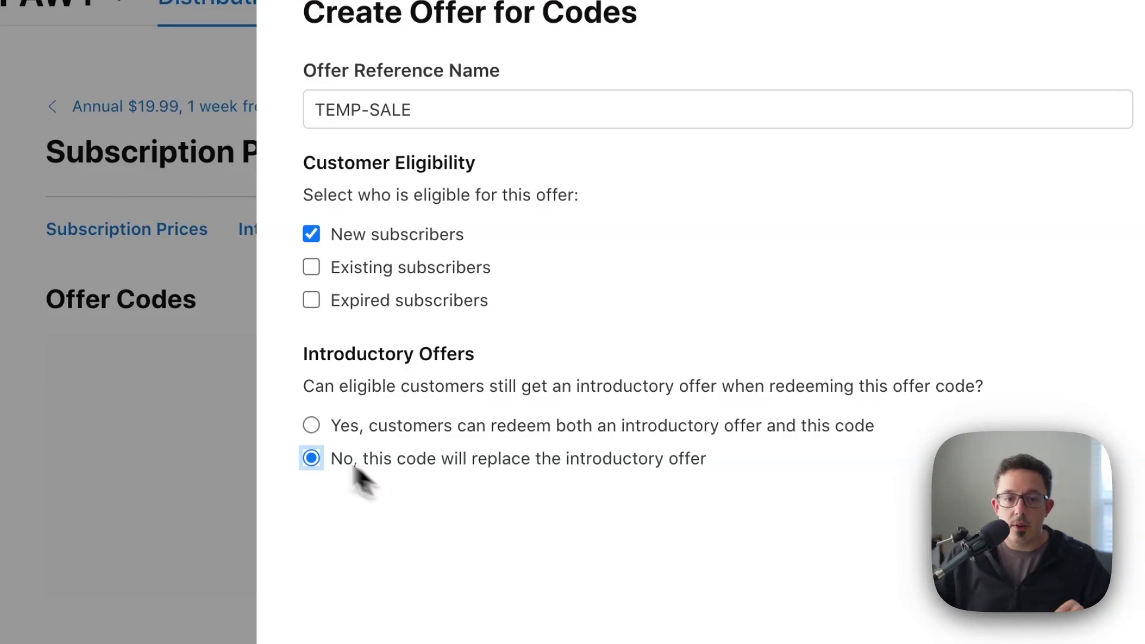
left_click(311, 425)
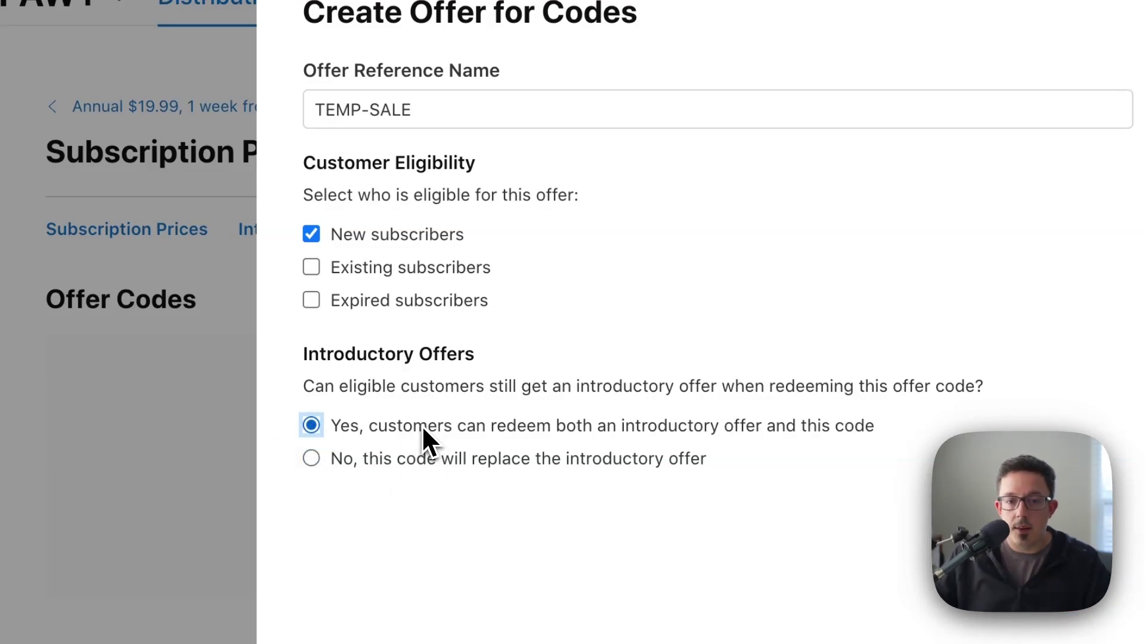
left_click(313, 270)
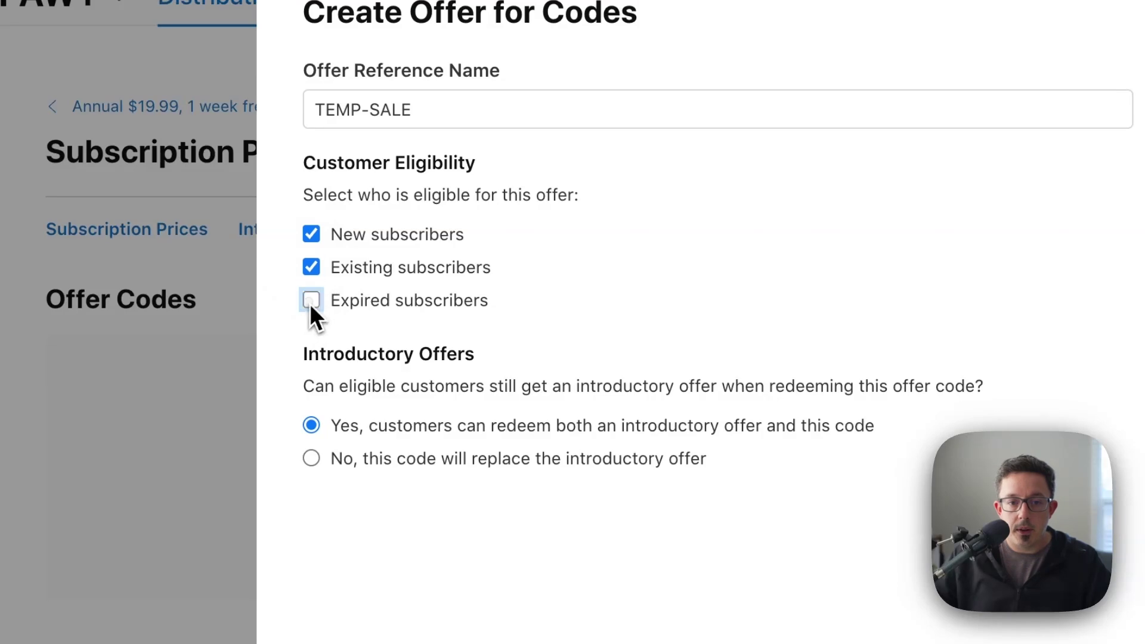
left_click(312, 301)
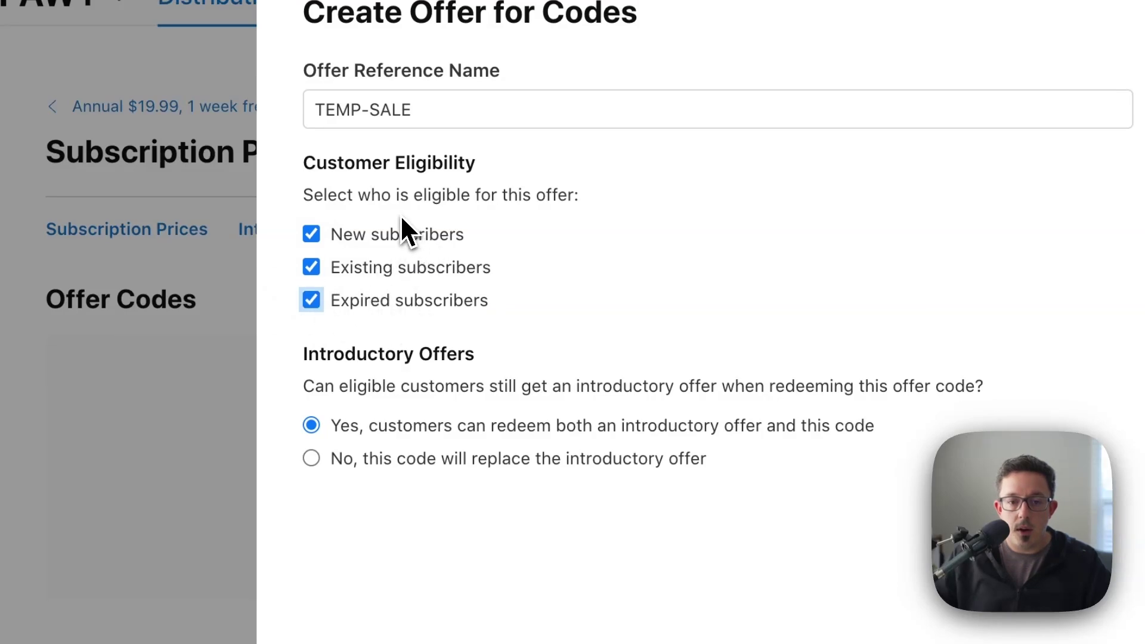
scroll(731, 289, "down", 3)
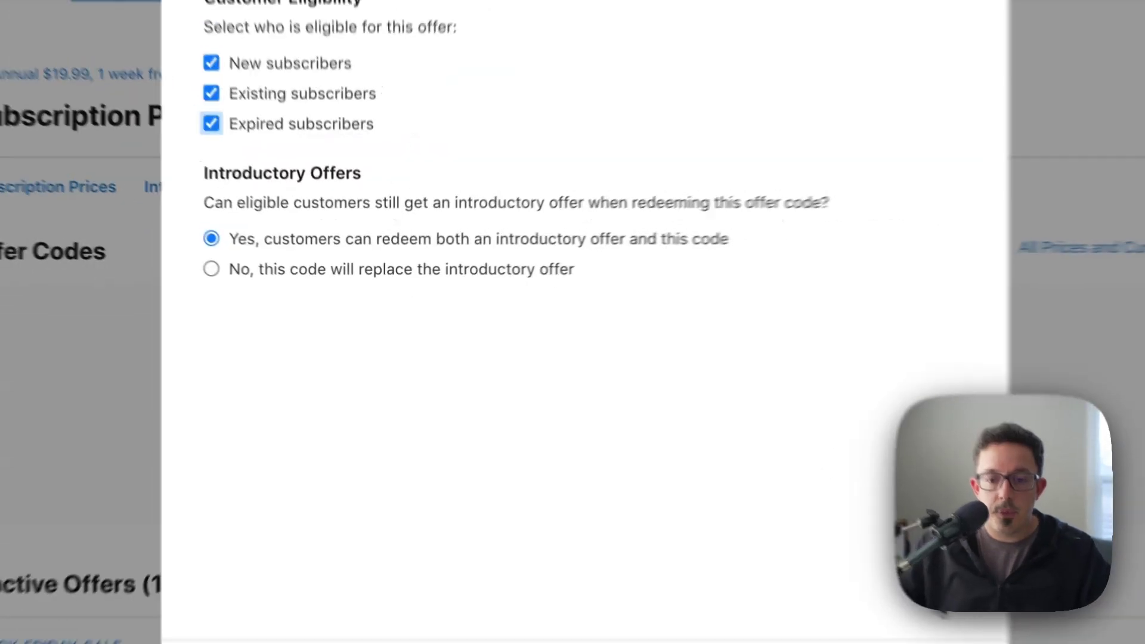
left_click(859, 620)
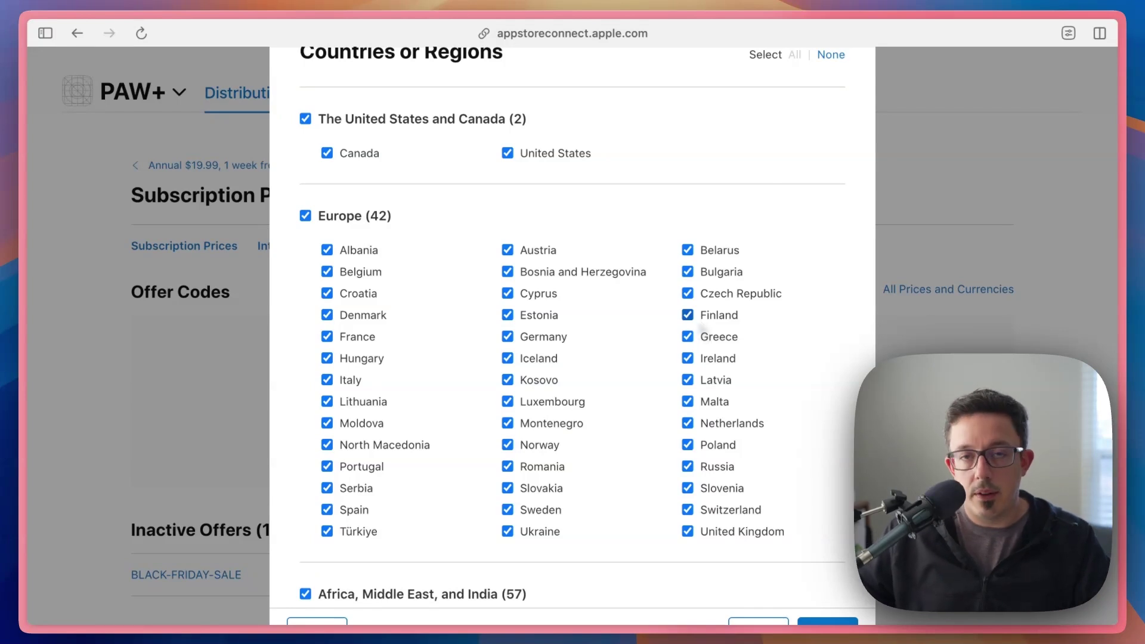
Step: Keep all countries and set TEMP-SALE to Pay up front, 1 Year, at $4.99
scroll(595, 316, "down", 15)
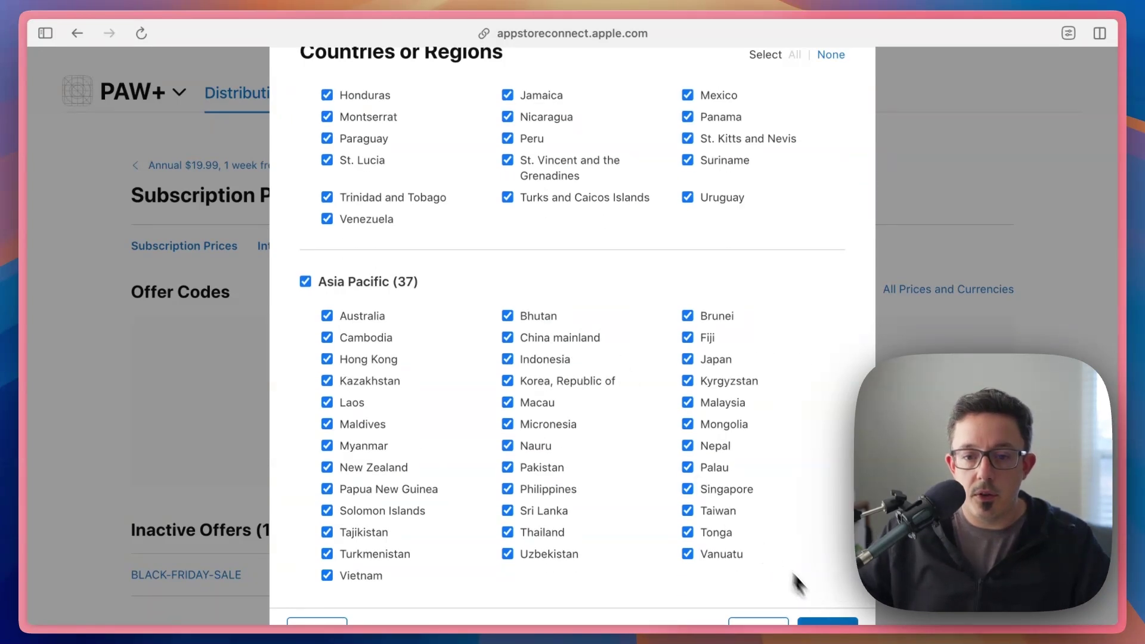
left_click(825, 593)
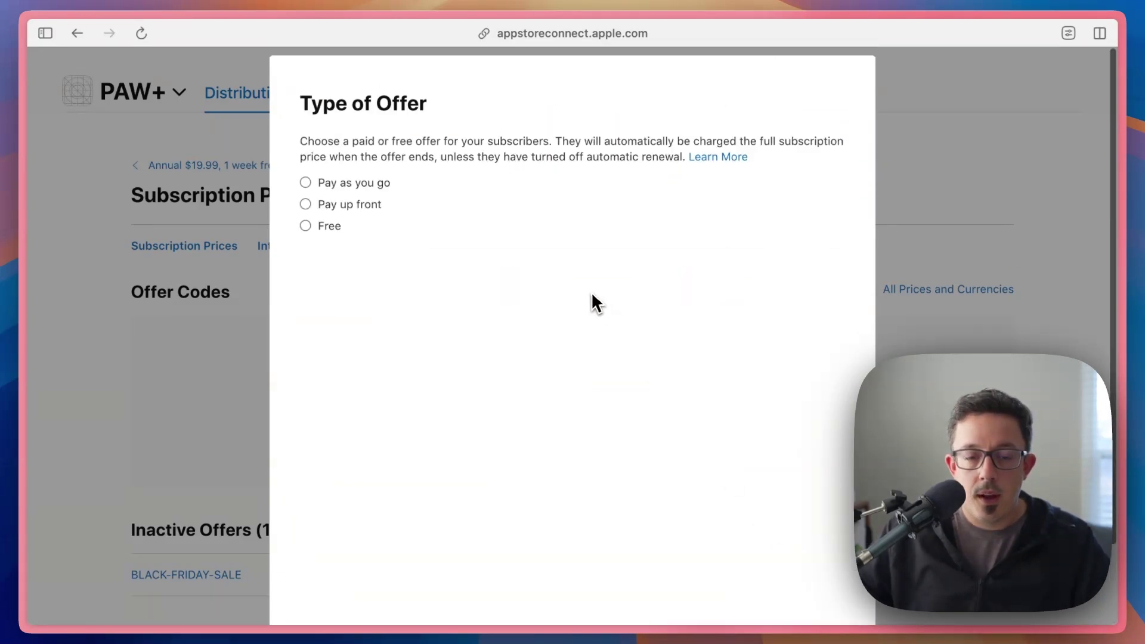
left_click(304, 204)
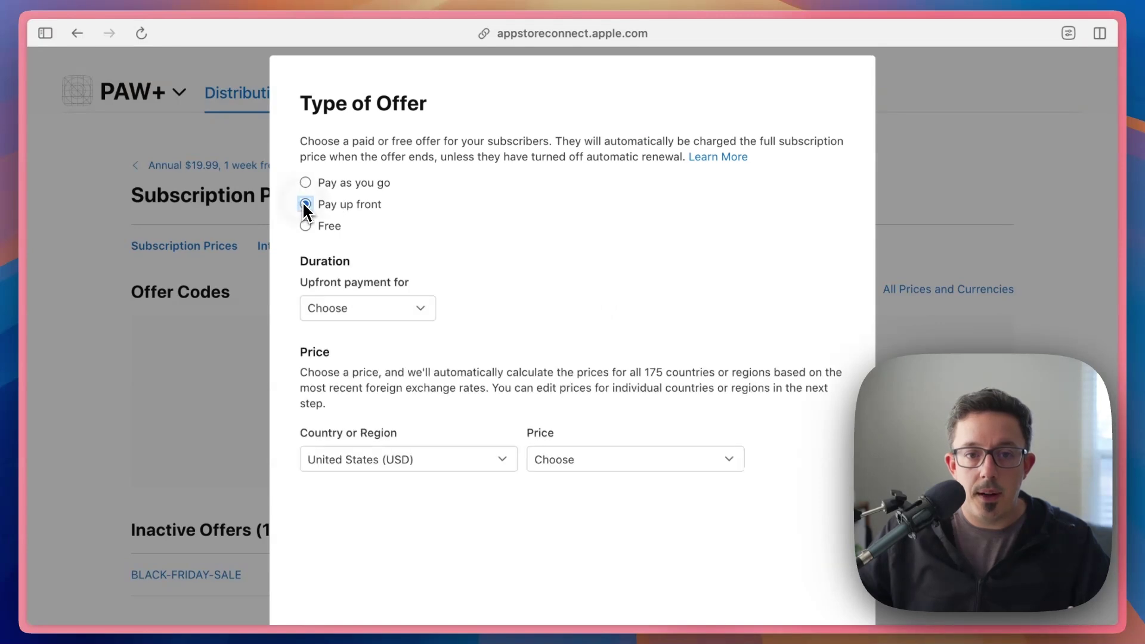
left_click(356, 302)
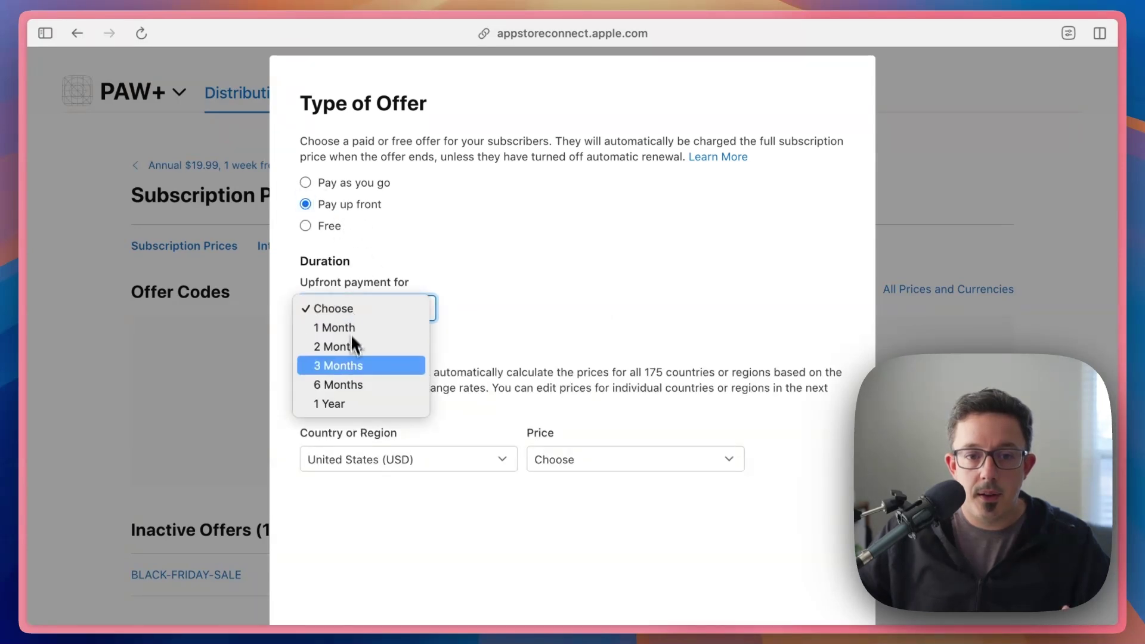
left_click(336, 403)
scroll(518, 375, "down", 3)
left_click(613, 372)
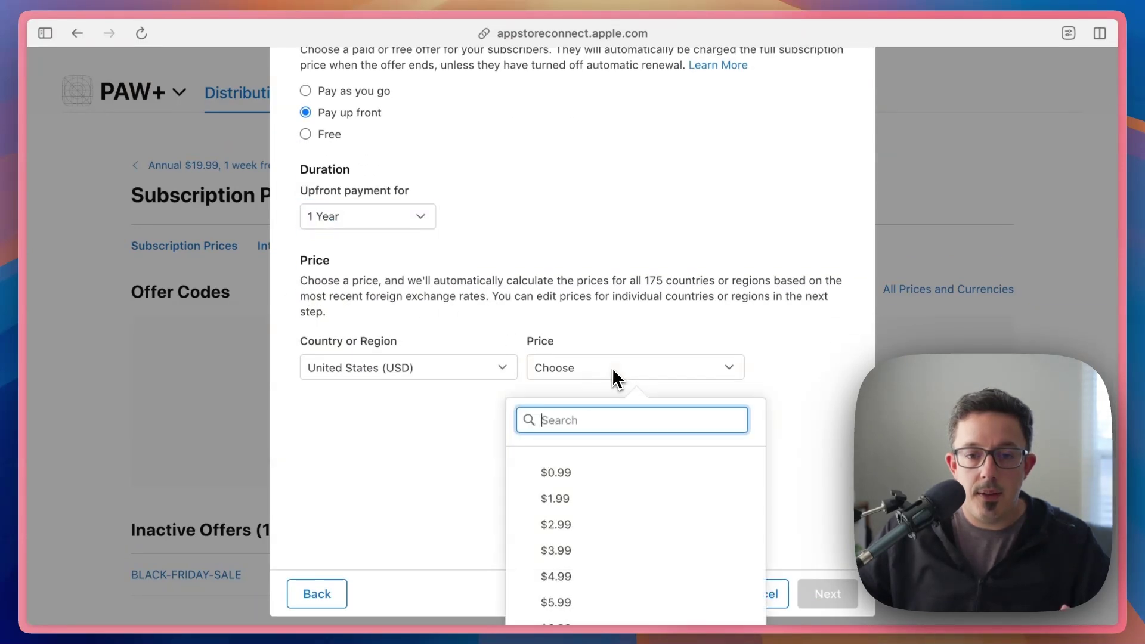
left_click(556, 576)
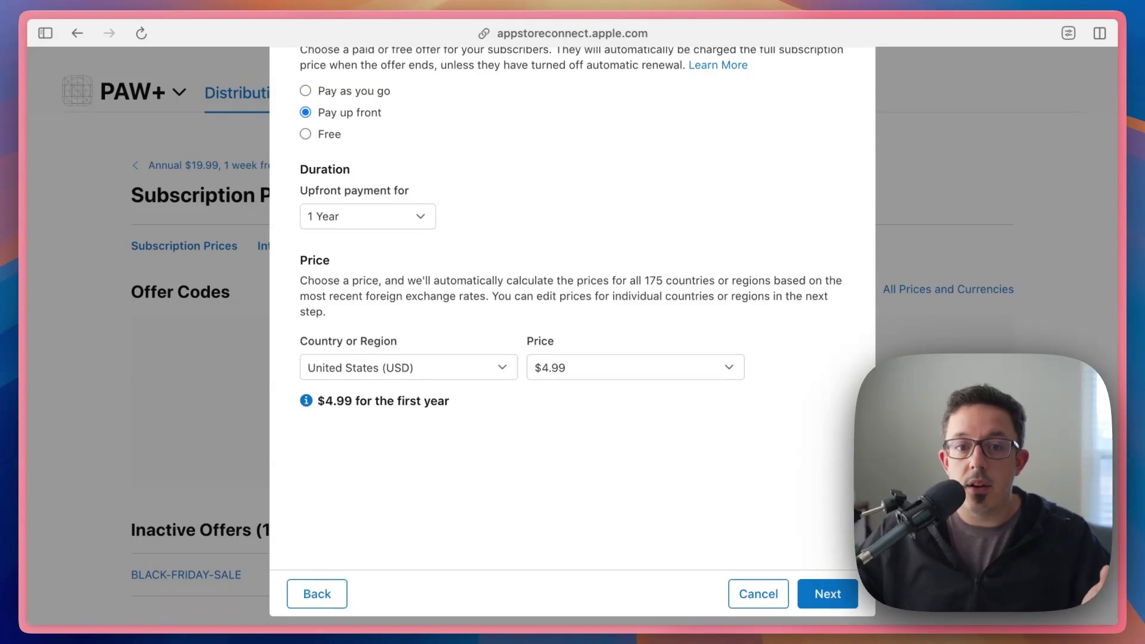
Step: Review the per-country offer prices and confirm, creating the TEMP-SALE offer across 175 countries
left_click(823, 602)
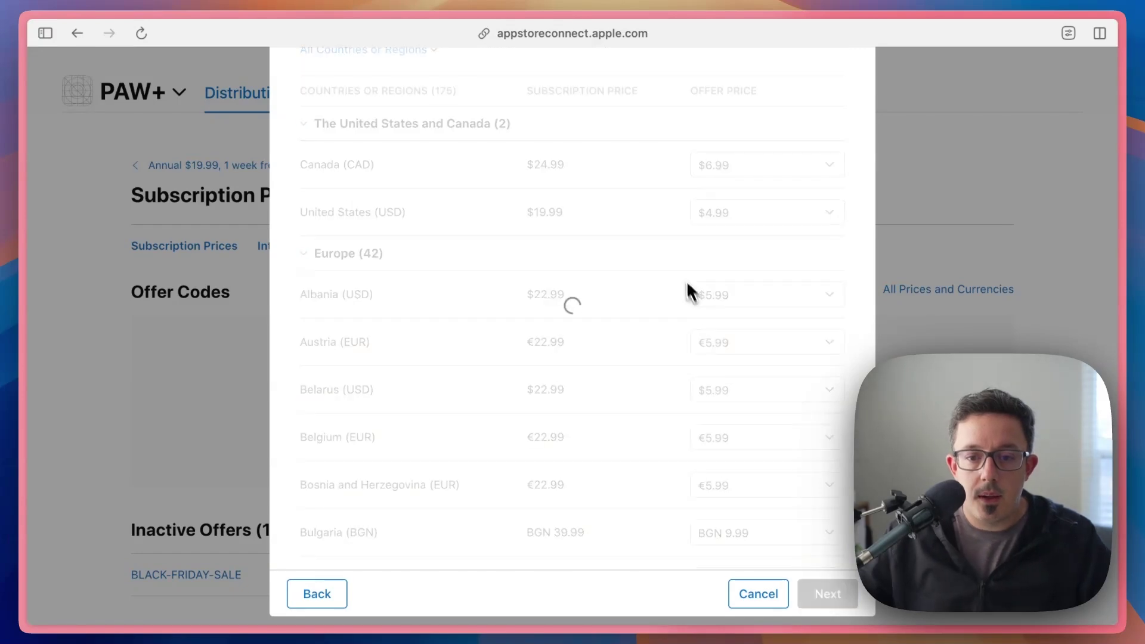
scroll(661, 346, "down", 15)
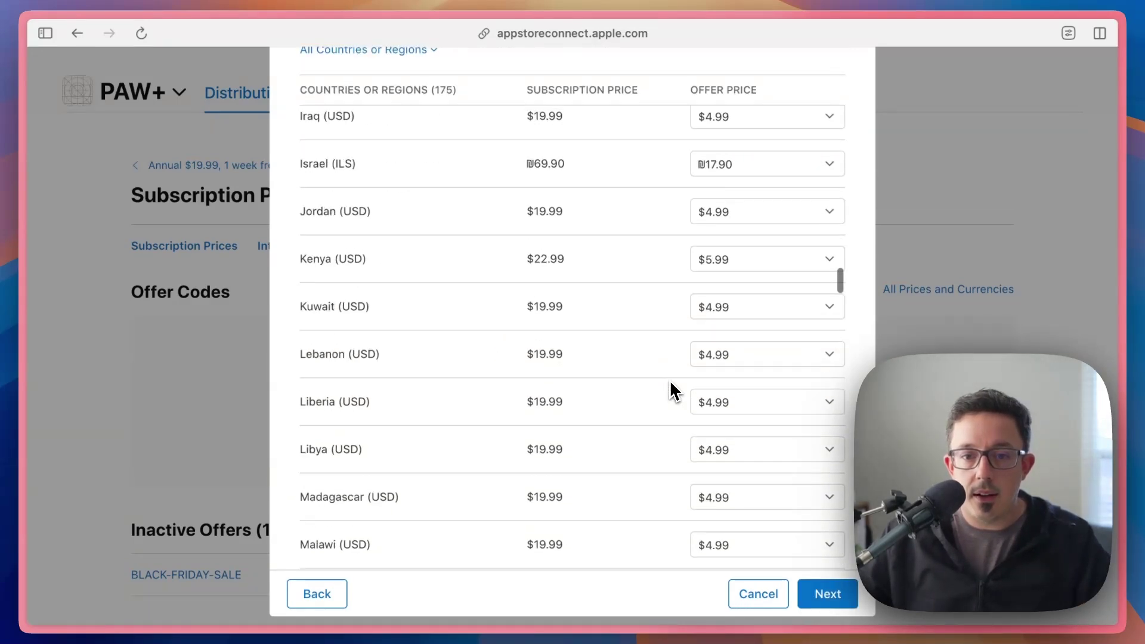
scroll(671, 388, "down", 5)
left_click(826, 594)
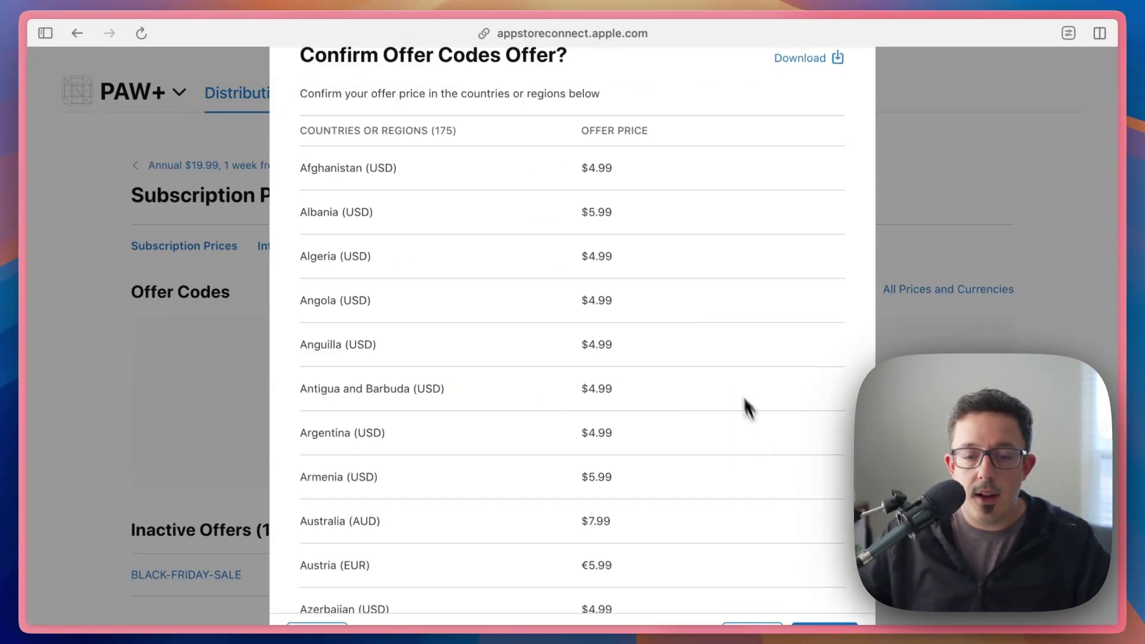
scroll(733, 375, "down", 20)
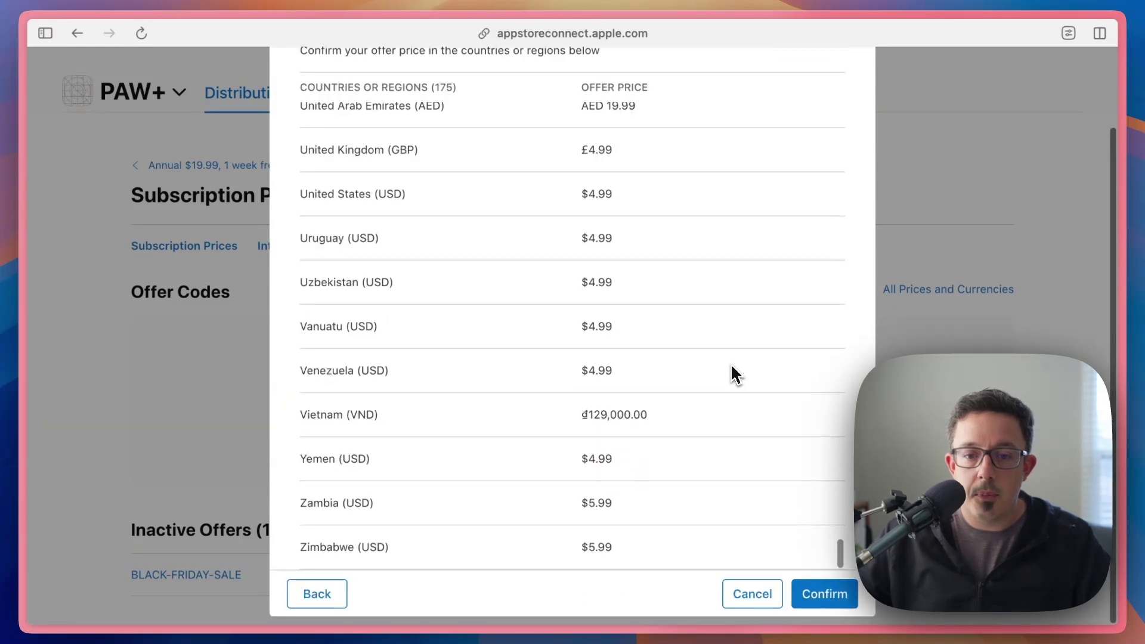
left_click(819, 595)
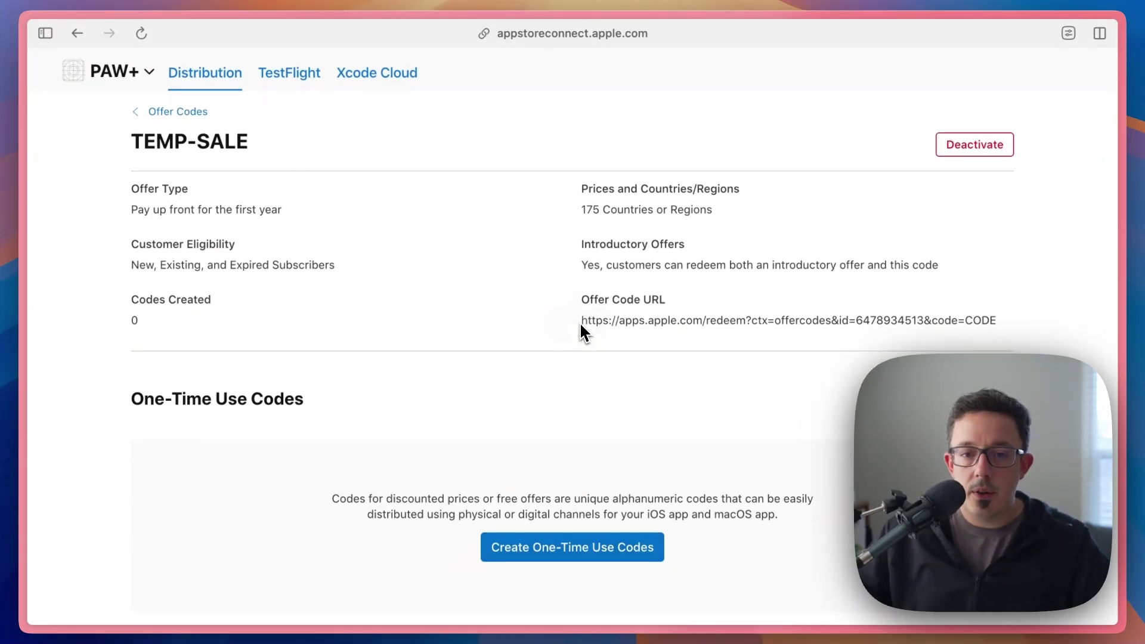
Step: Highlight the TEMP-SALE Offer Code URL and its code=CODE placeholder
left_click_drag(582, 325, 1007, 325)
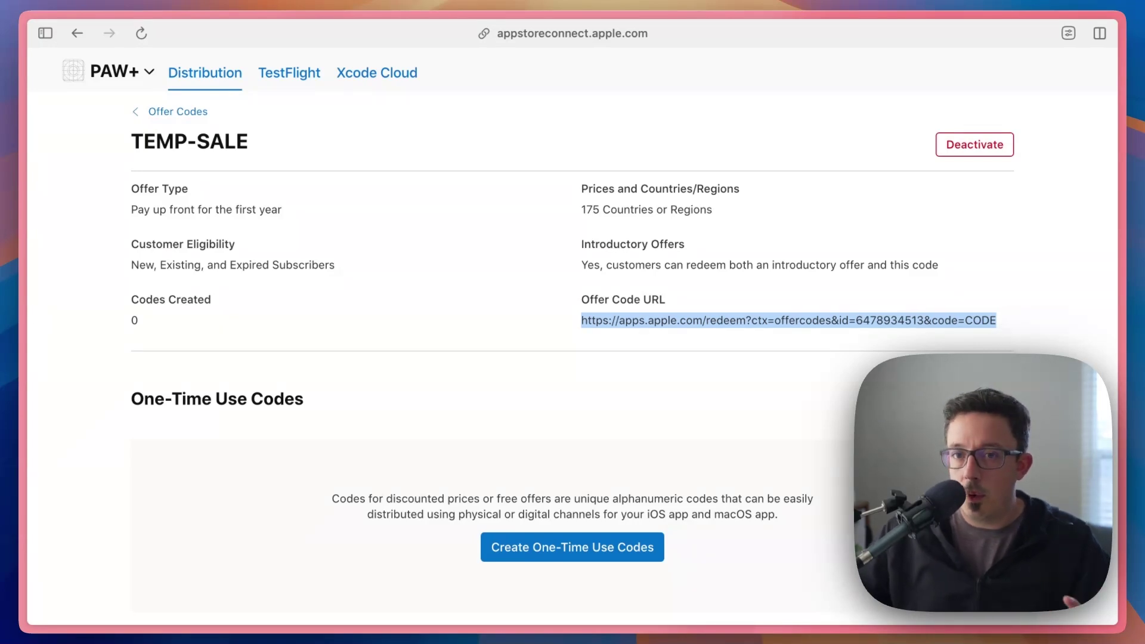
left_click(995, 321)
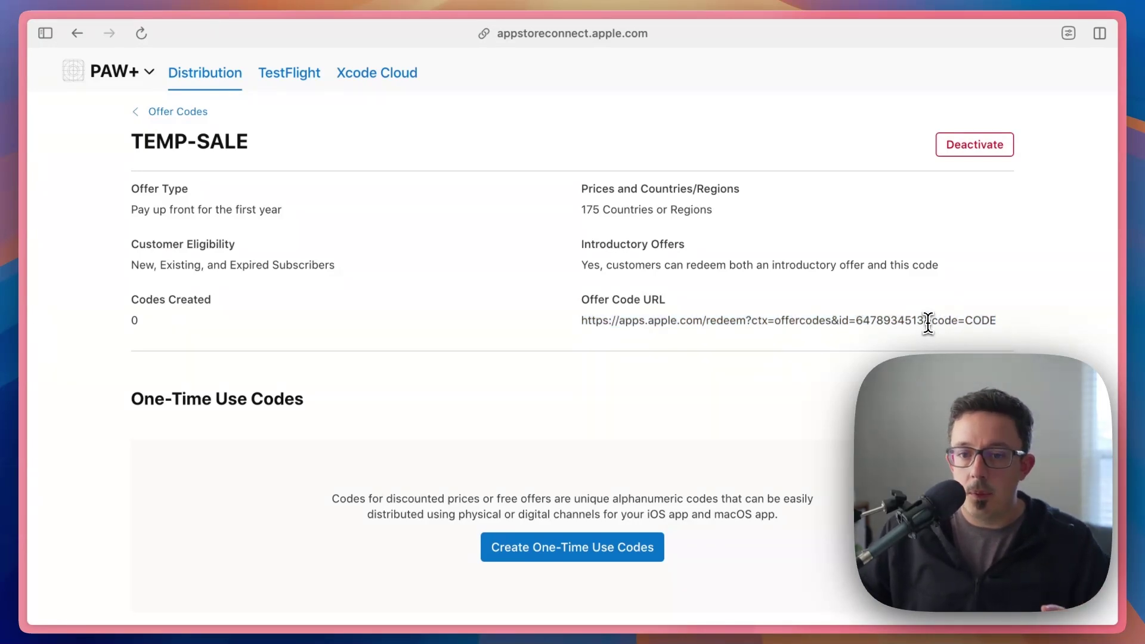
left_click_drag(928, 320, 1042, 321)
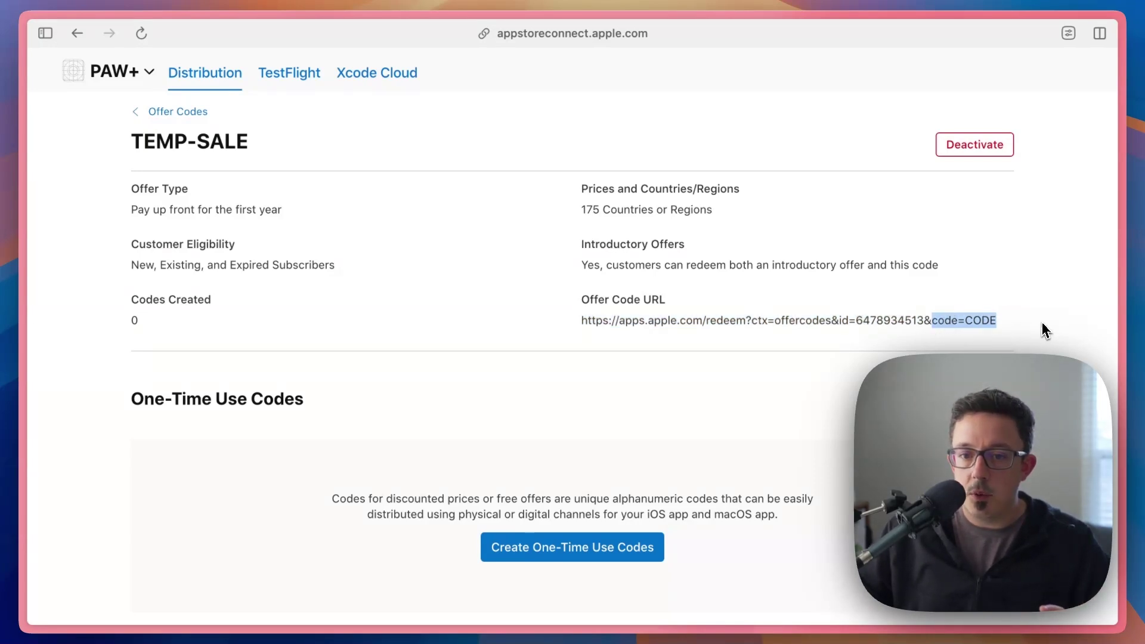
left_click(967, 320)
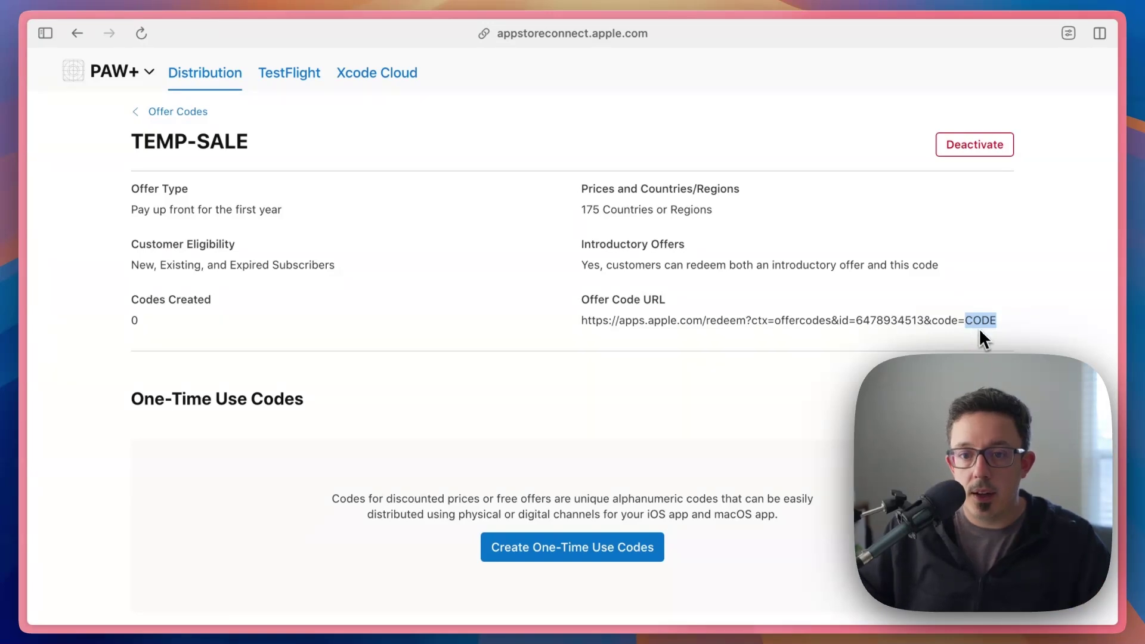
left_click_drag(582, 320, 1007, 332)
left_click(953, 324)
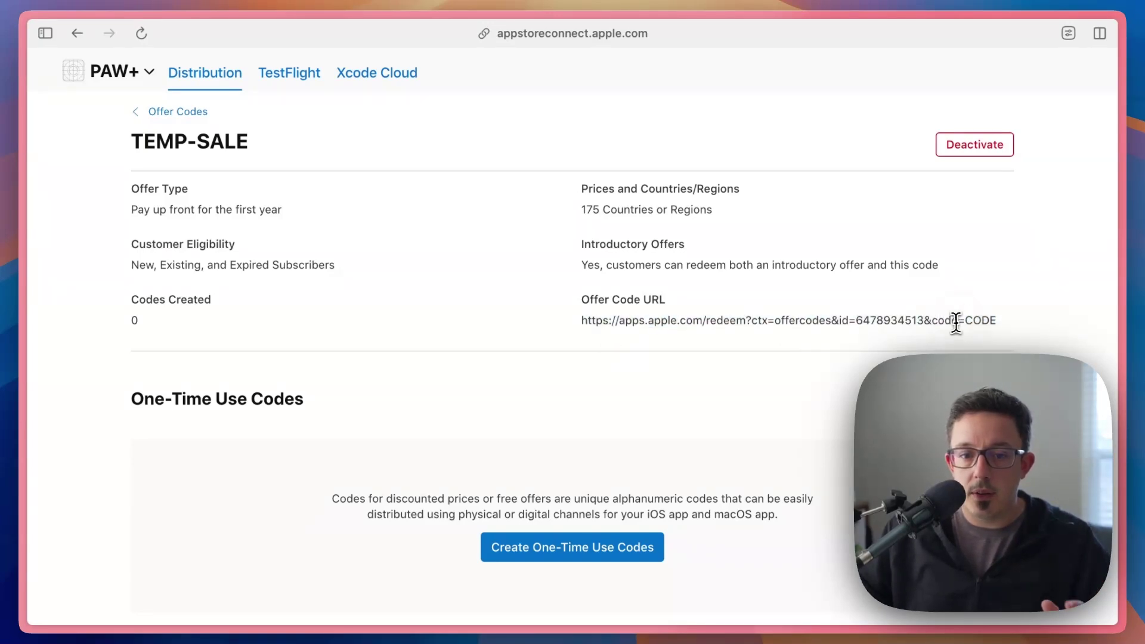
Step: Go to the One-Time Use Codes section and start creating one-time use codes
scroll(953, 323, "down", 5)
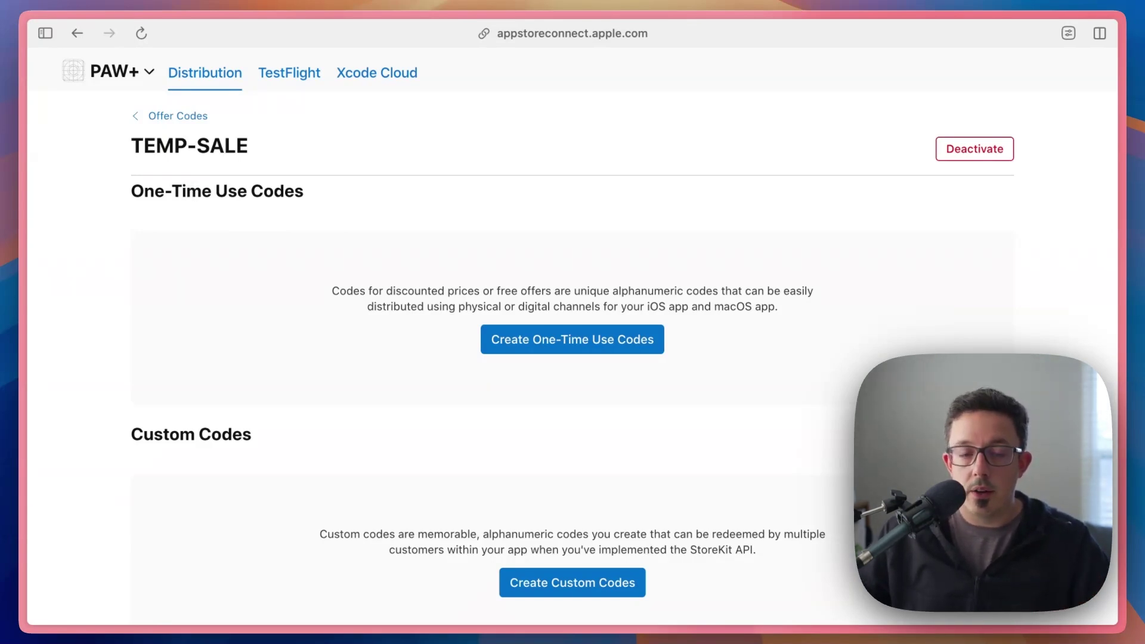
left_click_drag(131, 197, 371, 199)
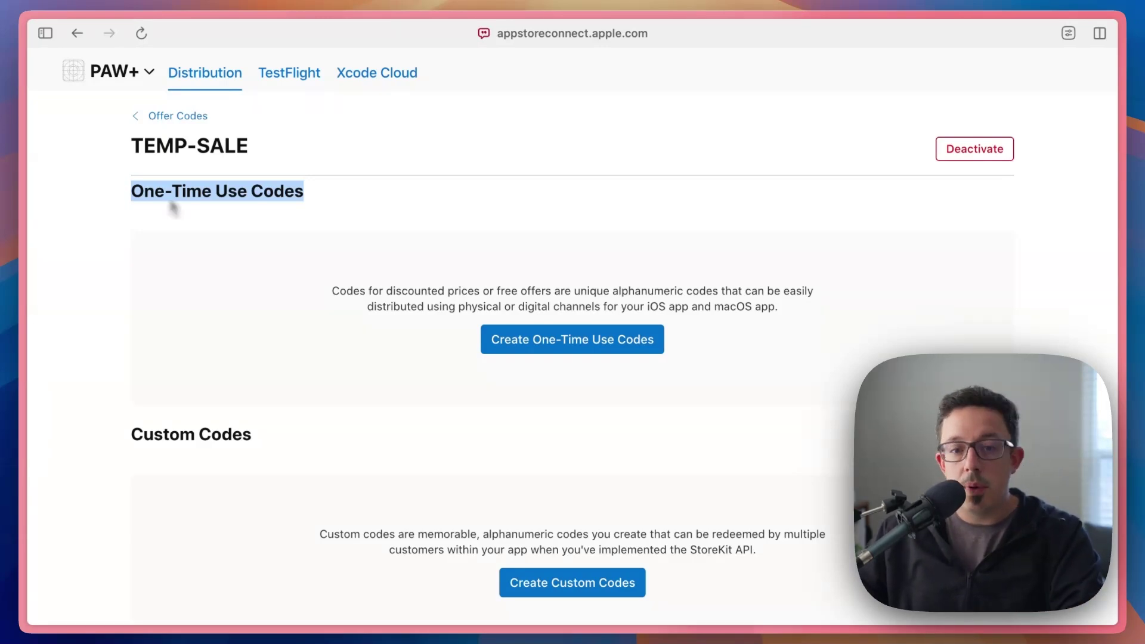
left_click(535, 344)
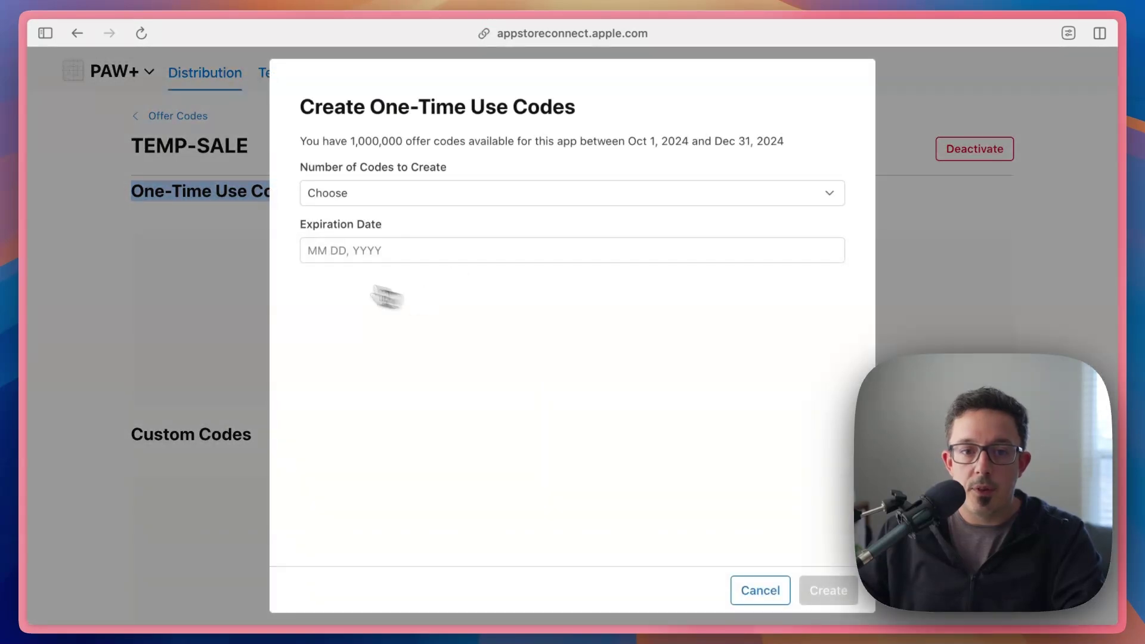
Step: Choose 500 codes with a Nov 29, 2024 expiration in the one-time use code form
left_click(385, 193)
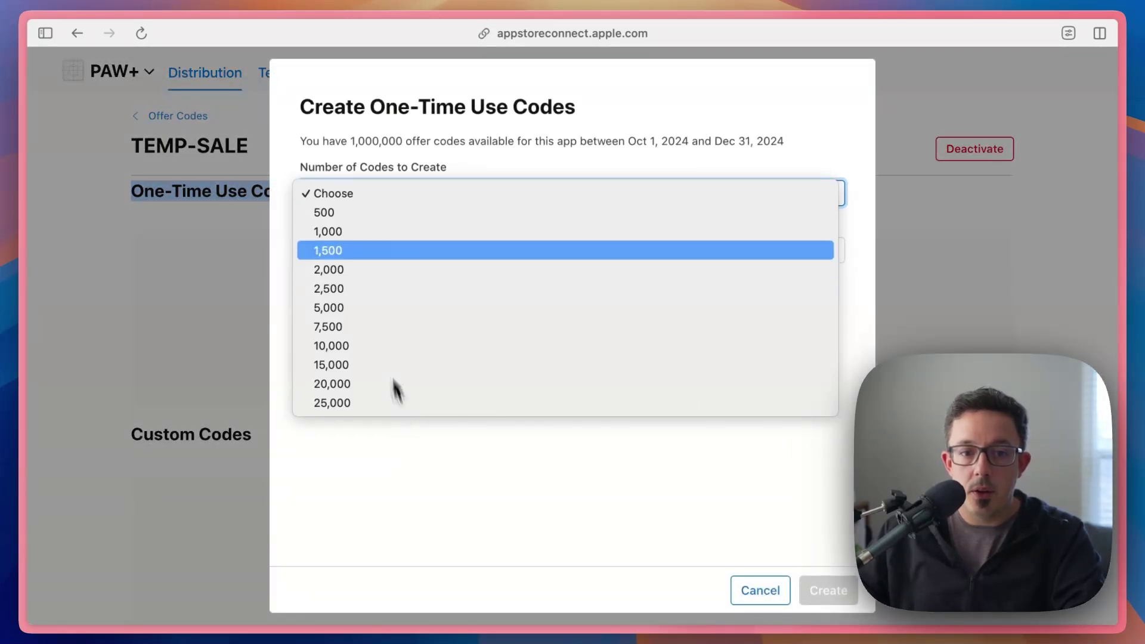
left_click(367, 213)
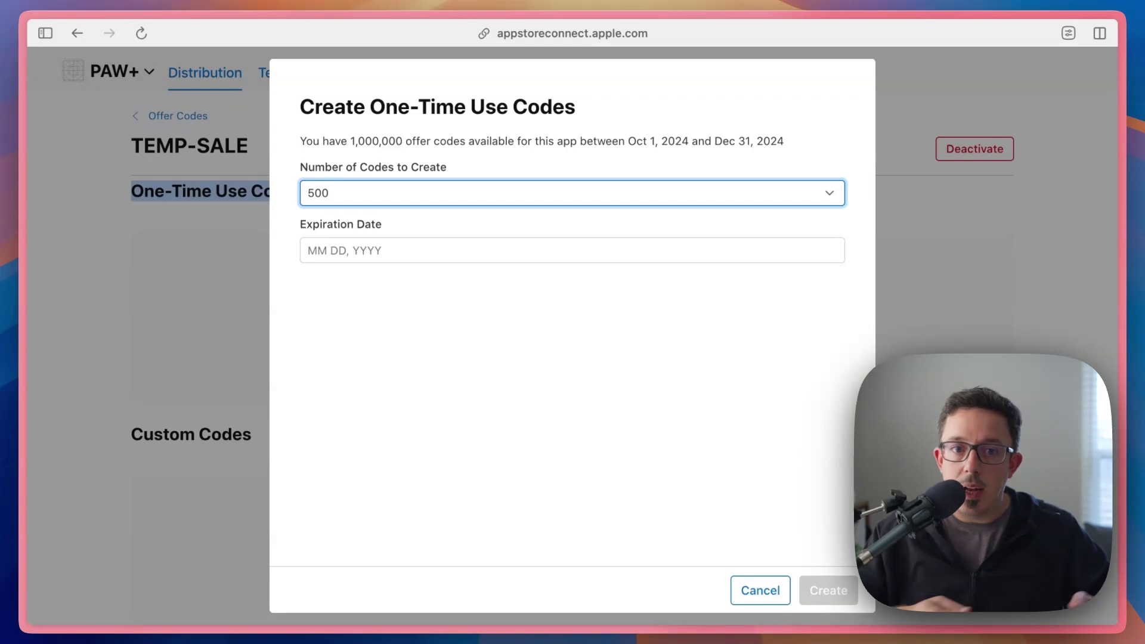
left_click(369, 251)
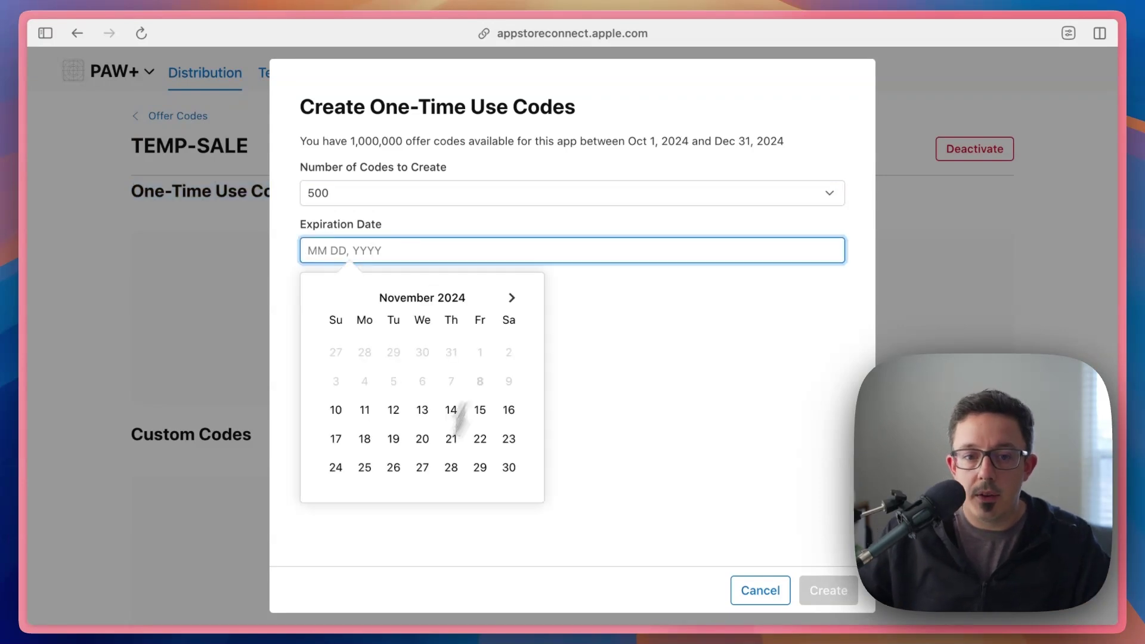
left_click(480, 466)
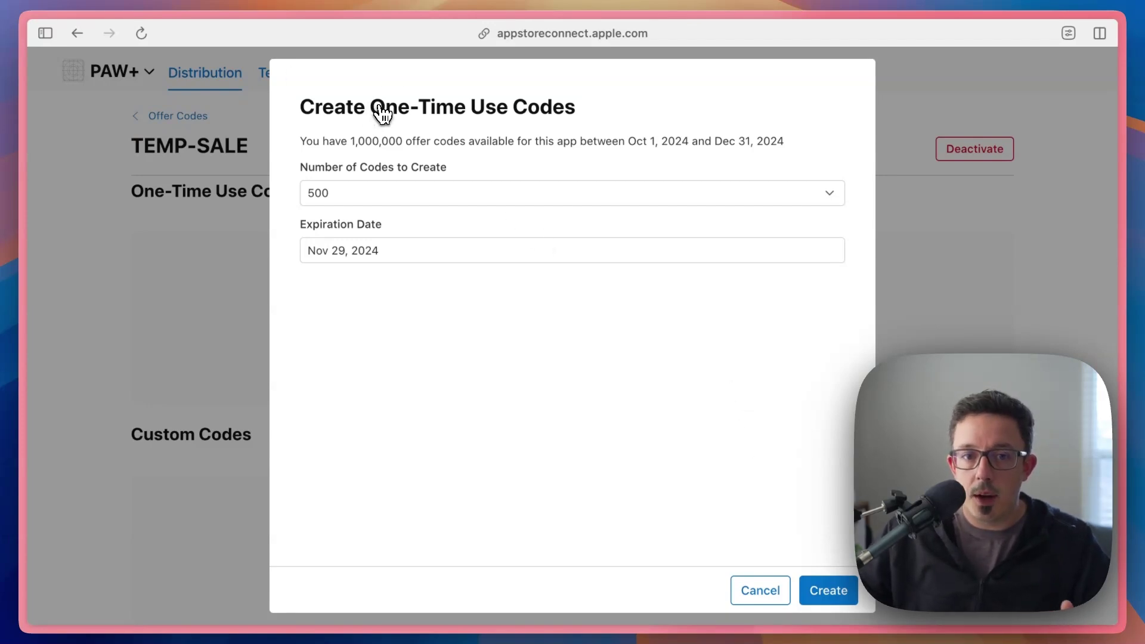
Step: Cancel the form without creating codes and scroll down to Custom Codes
left_click_drag(371, 110, 667, 116)
left_click(668, 116)
left_click(754, 591)
scroll(558, 320, "down", 3)
scroll(557, 321, "down", 1)
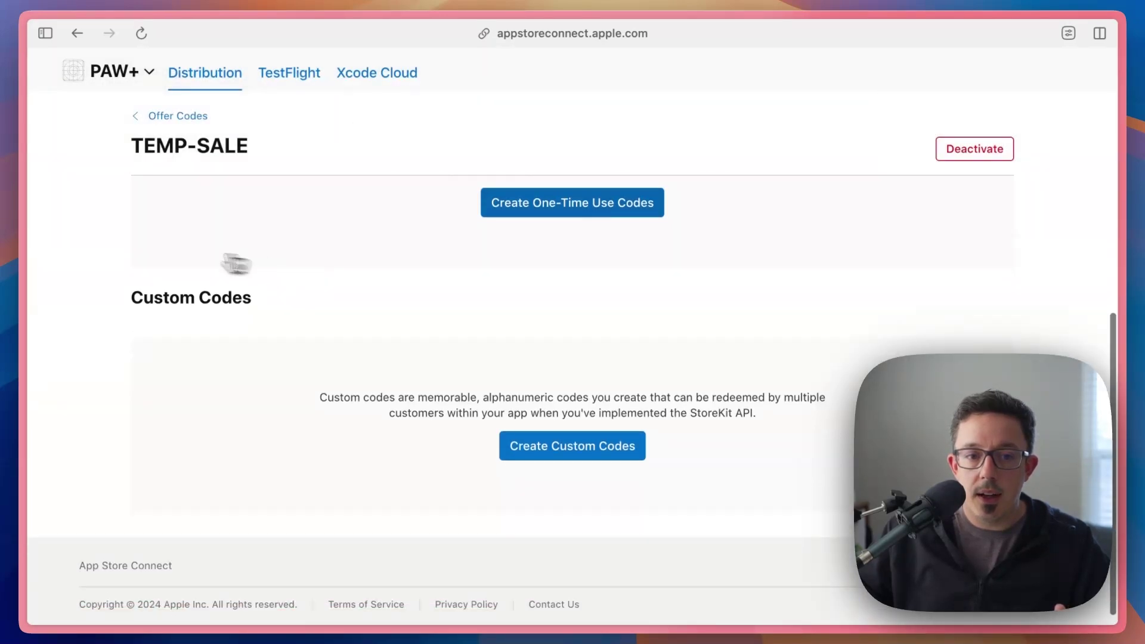
Step: Start a custom code for TEMP-SALE and enter BLACKFRIDAY24 as the code
left_click(547, 455)
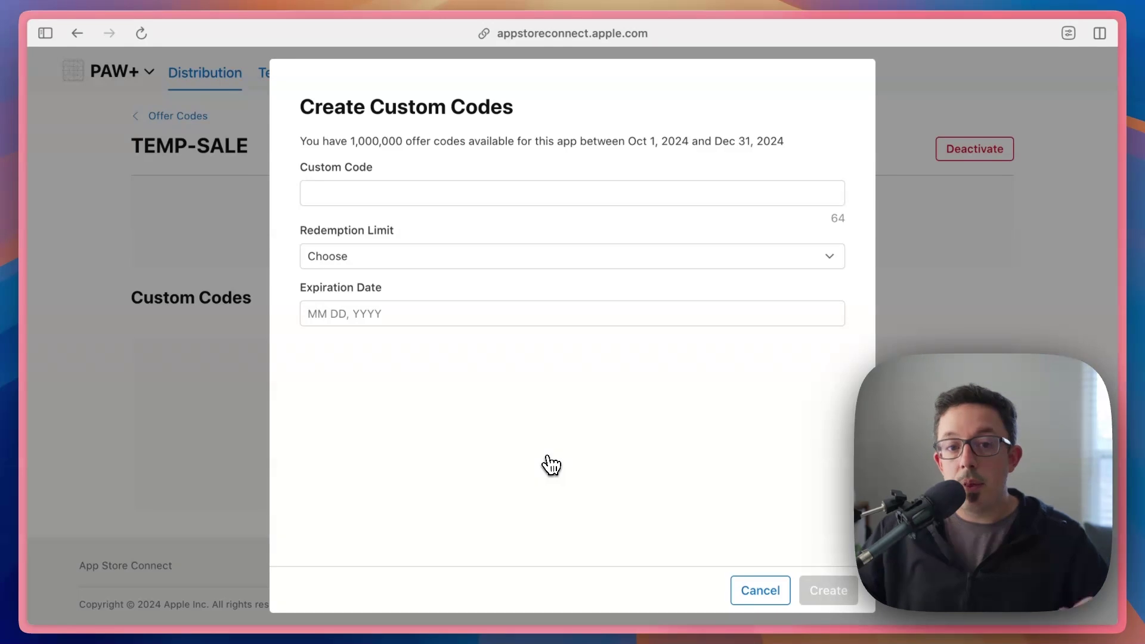
left_click(322, 190)
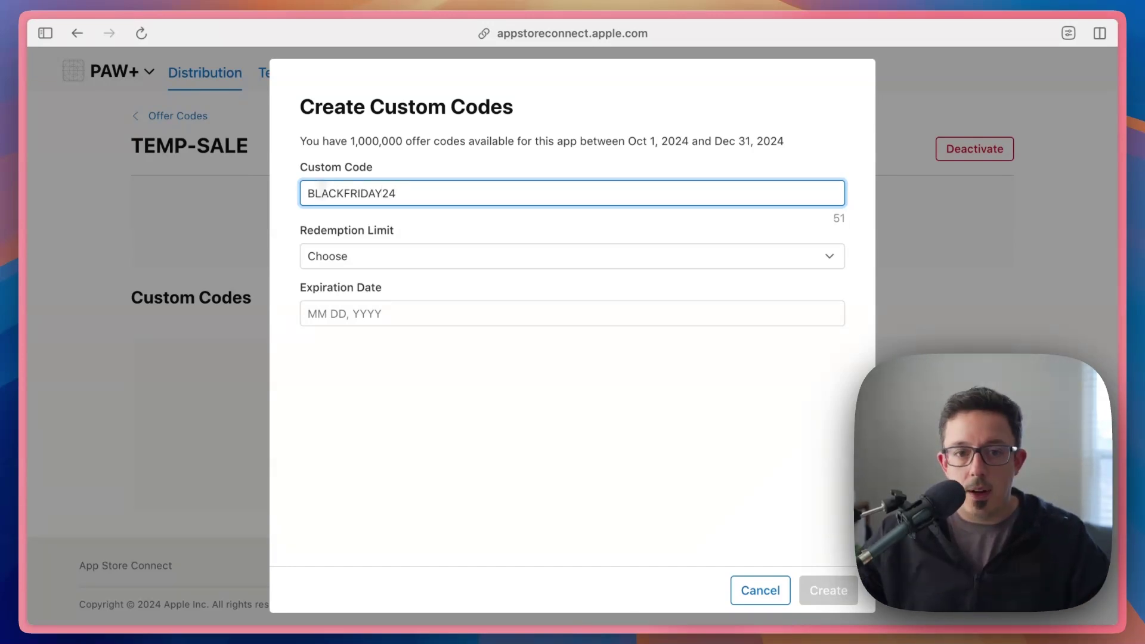
left_click_drag(389, 186, 174, 204)
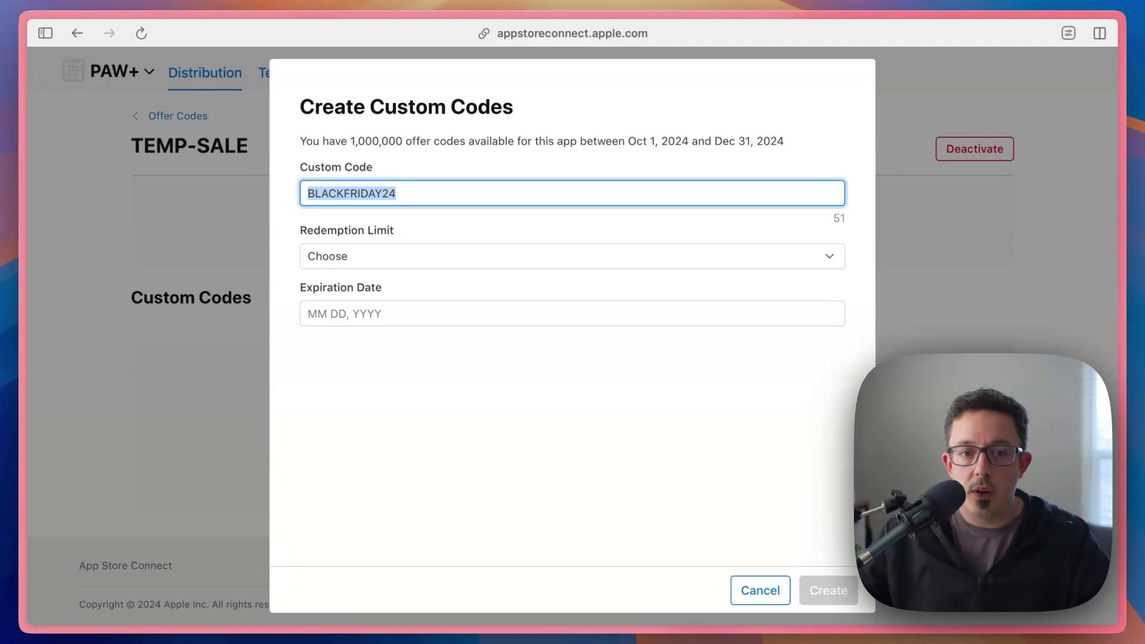
left_click(389, 192)
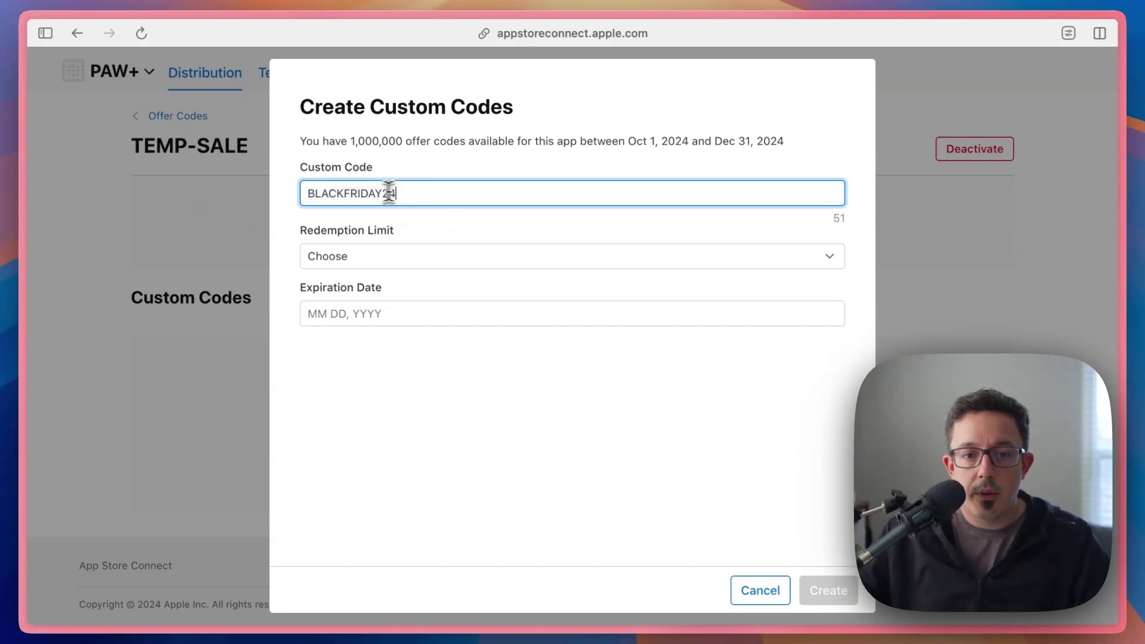
Step: Give BLACKFRIDAY24 a 25,000 redemption limit and Dec 3, 2024 expiration, then create it
left_click(360, 266)
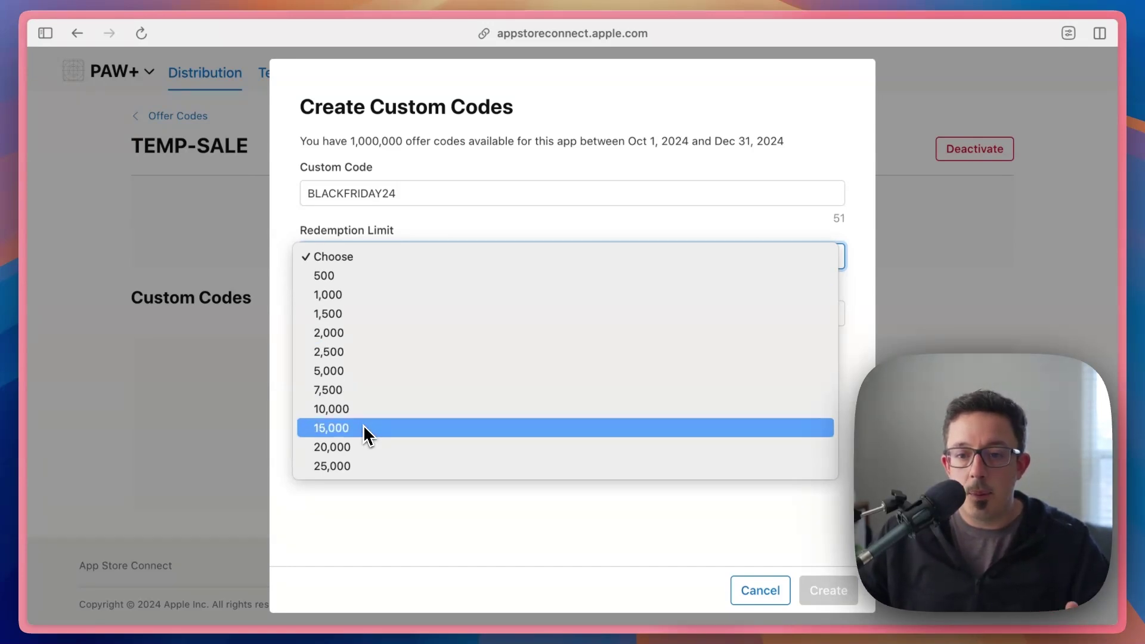
left_click(331, 467)
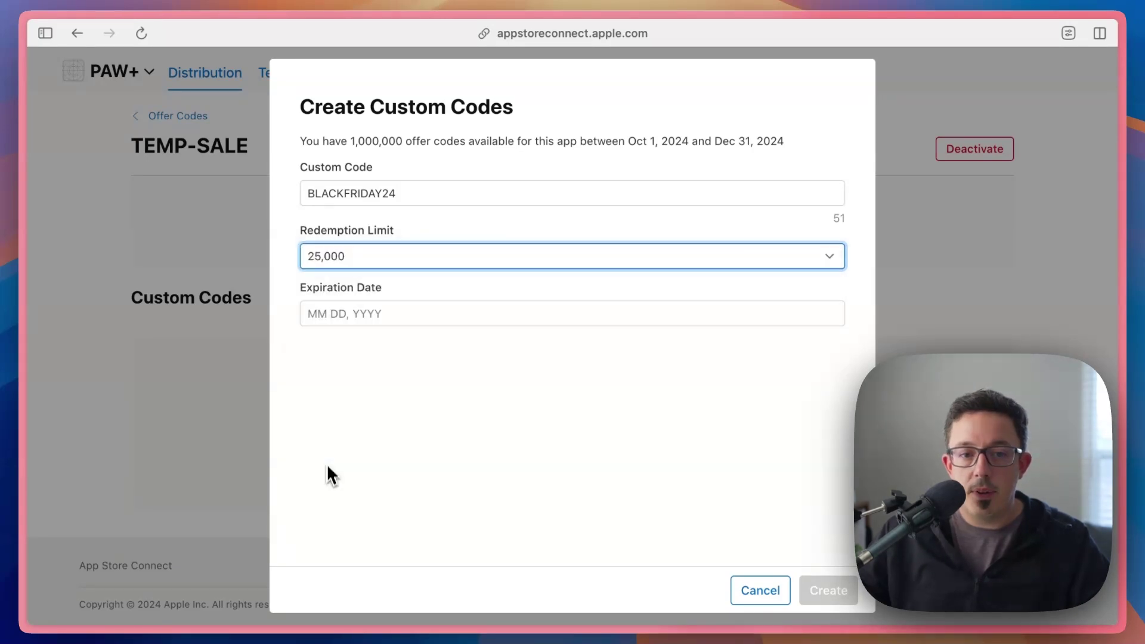
left_click(331, 310)
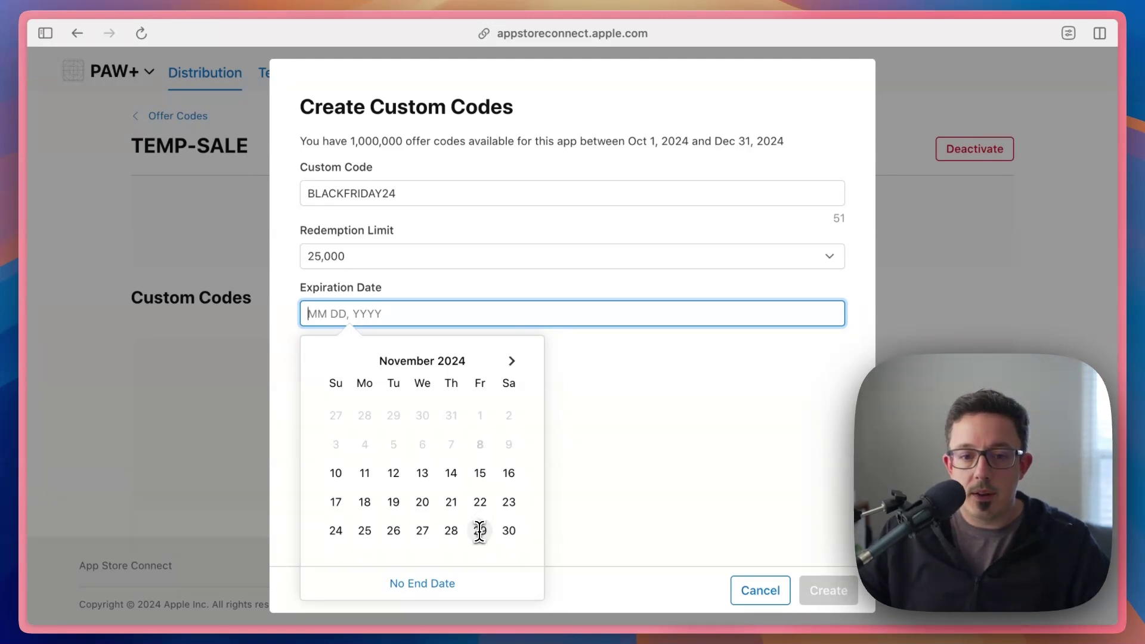
left_click(511, 360)
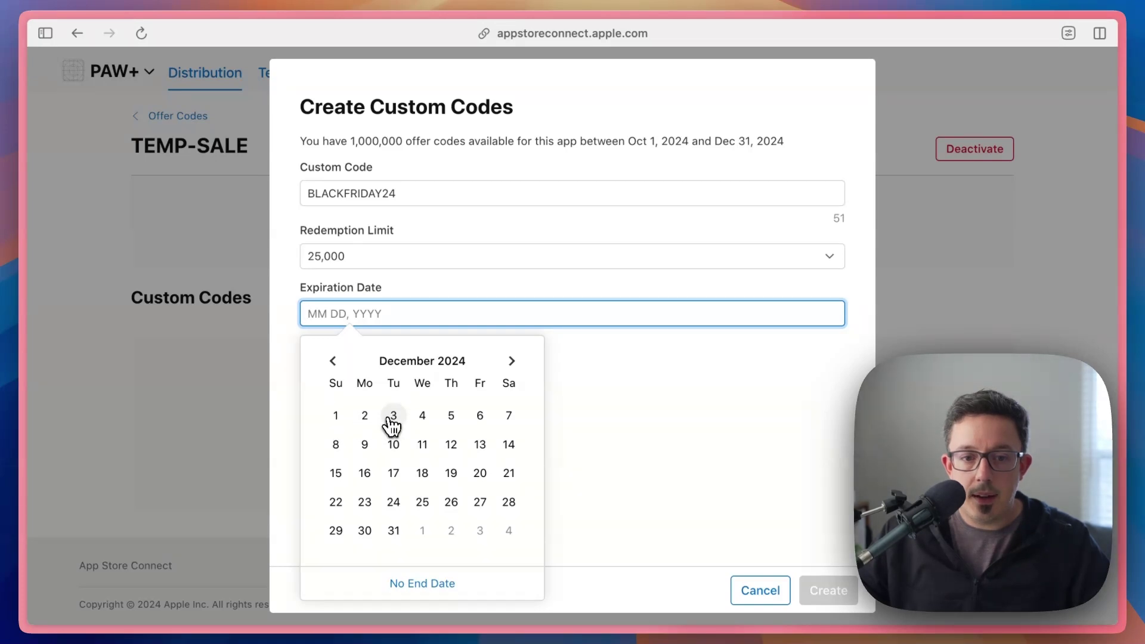
left_click(395, 417)
left_click(825, 592)
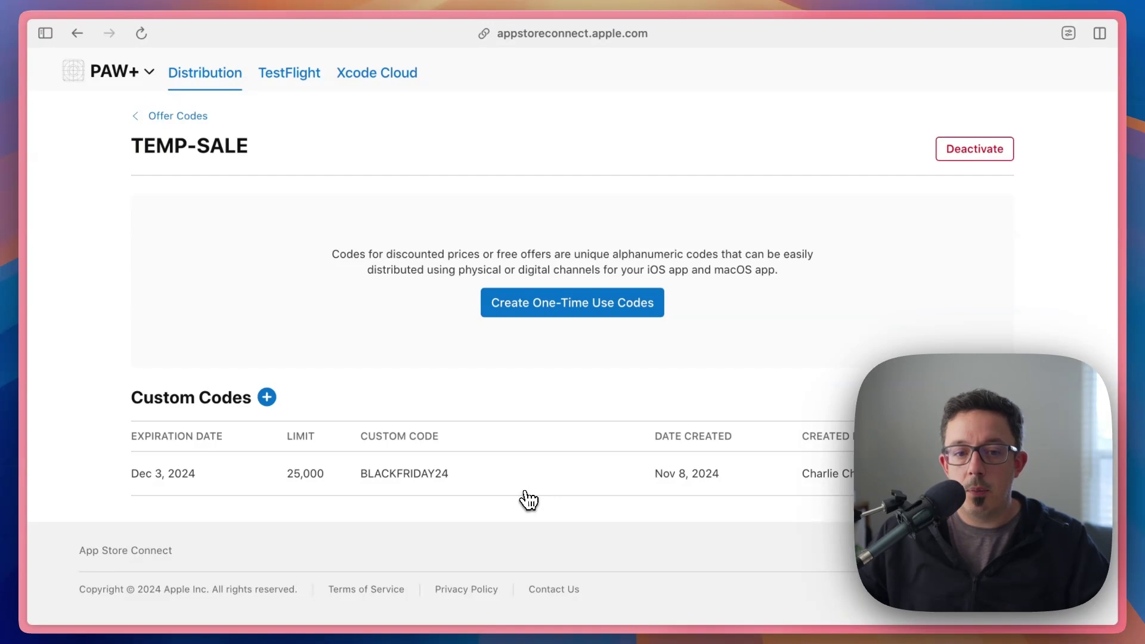
Step: Return to the Offer Codes list and open the TEMP-SALE offer details
left_click_drag(359, 474, 534, 486)
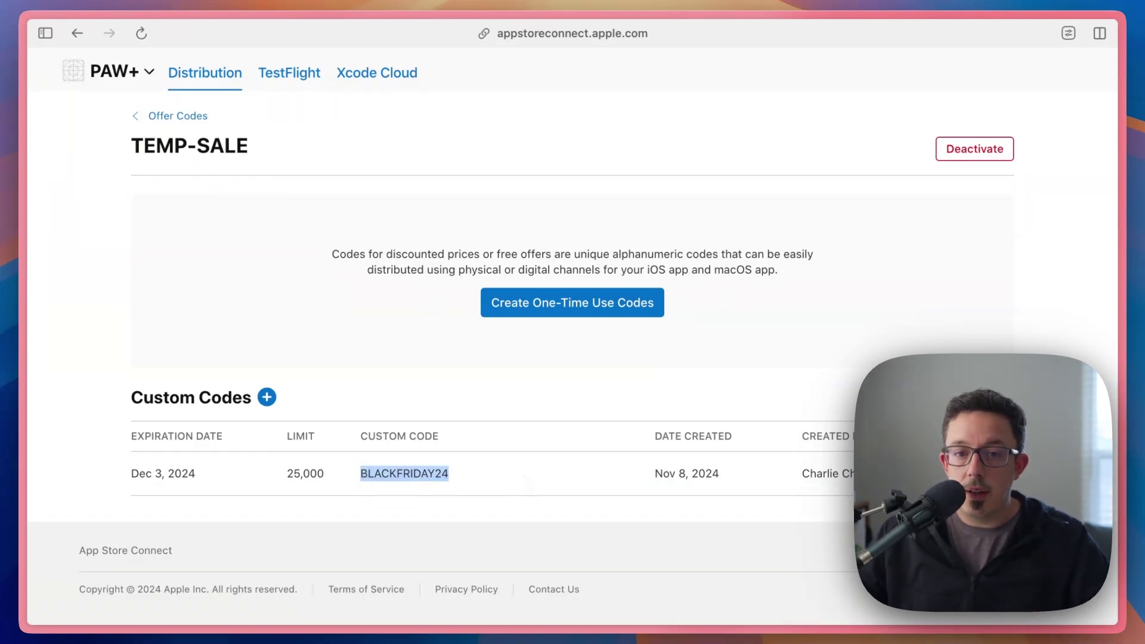
left_click(170, 117)
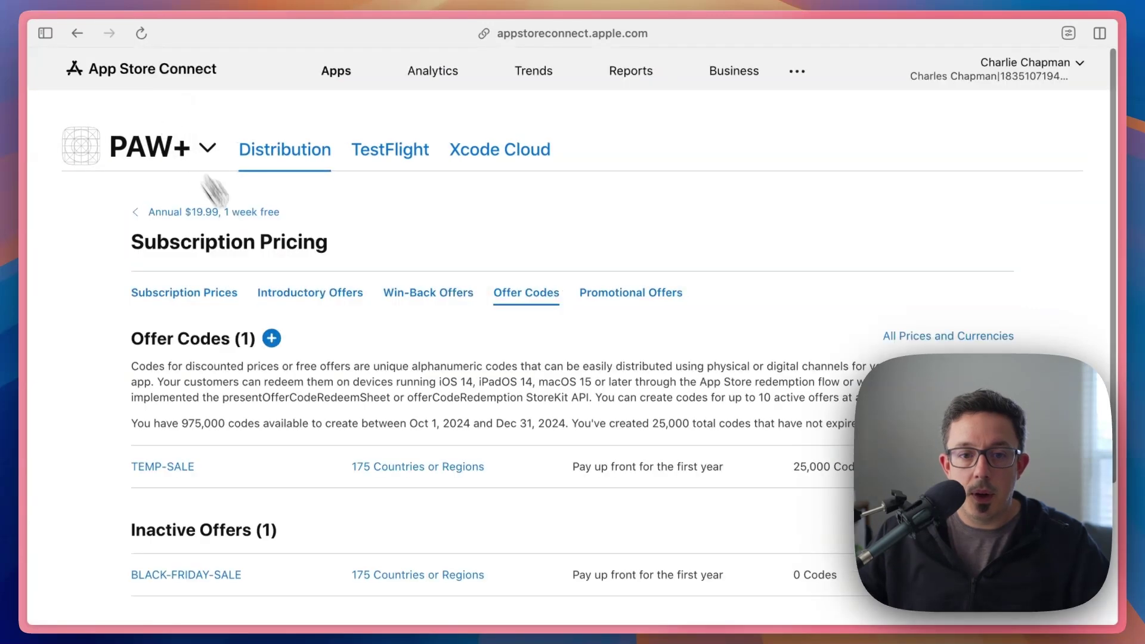
scroll(429, 394, "down", 3)
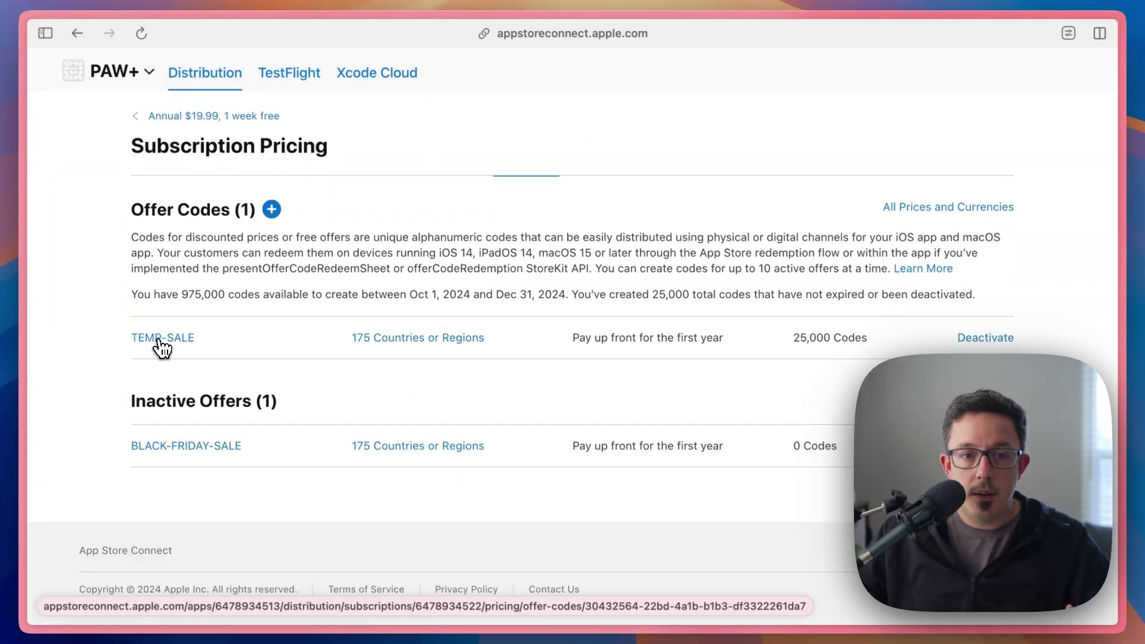
scroll(163, 346, "up", 2)
left_click(157, 394)
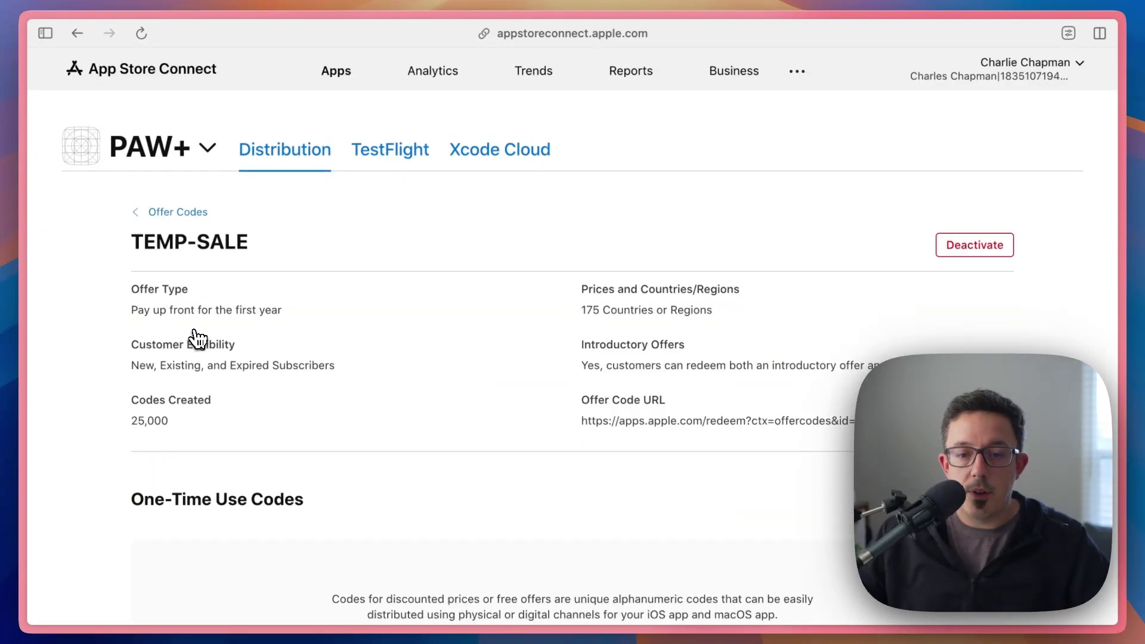
Step: Select the TEMP-SALE Offer Code URL and paste it into the browser address field
scroll(198, 339, "down", 2)
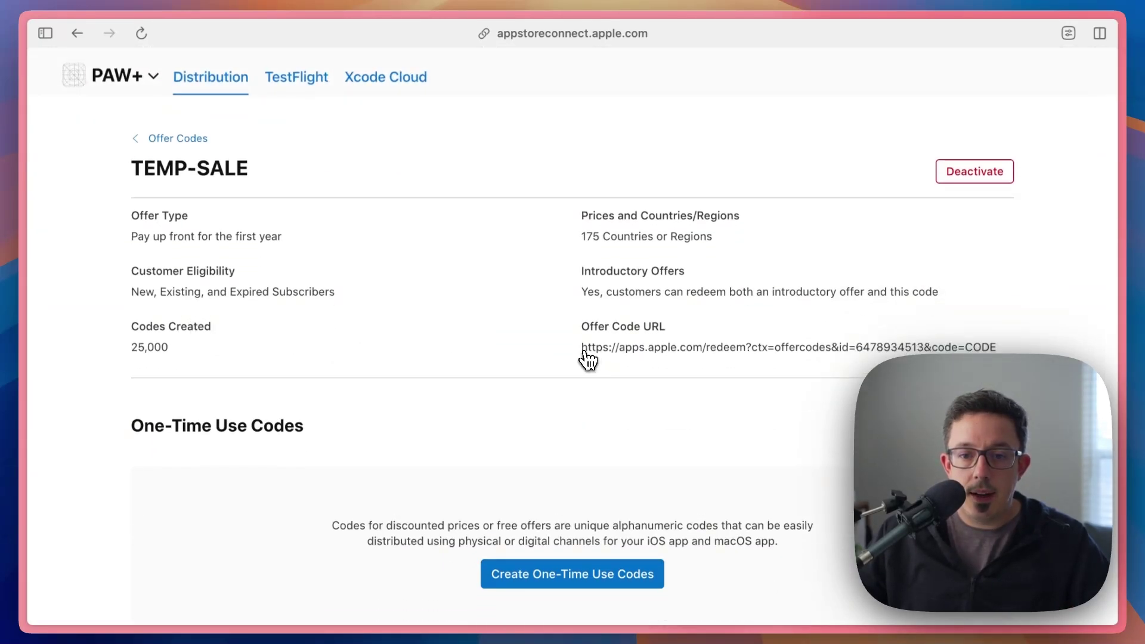
left_click_drag(583, 352, 997, 347)
key("super+c")
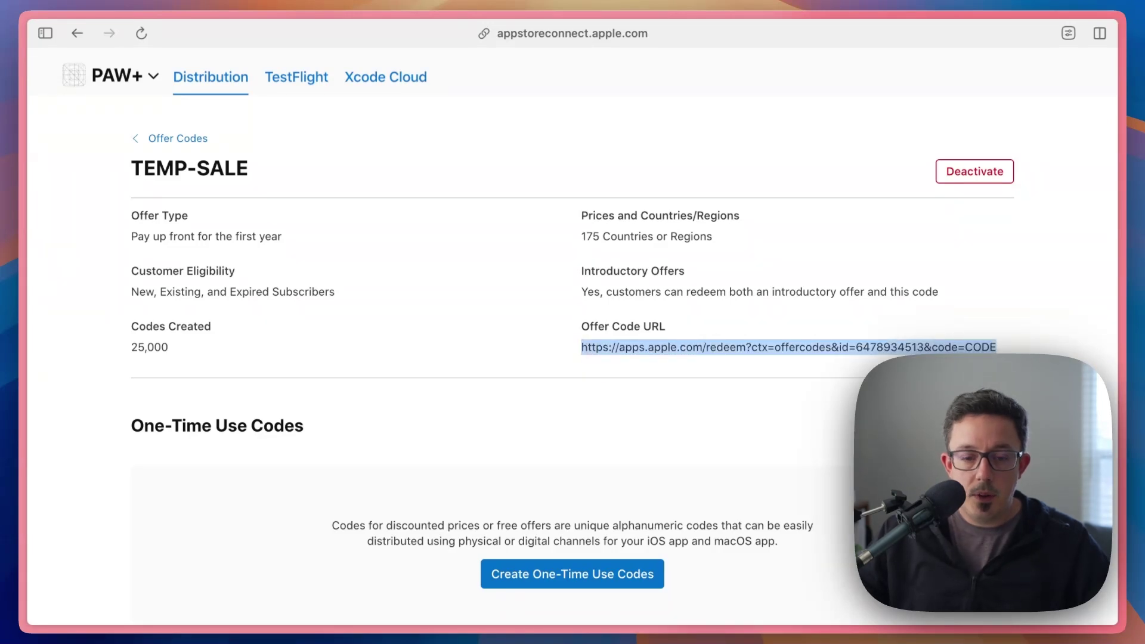
key("super+l")
key("super+v")
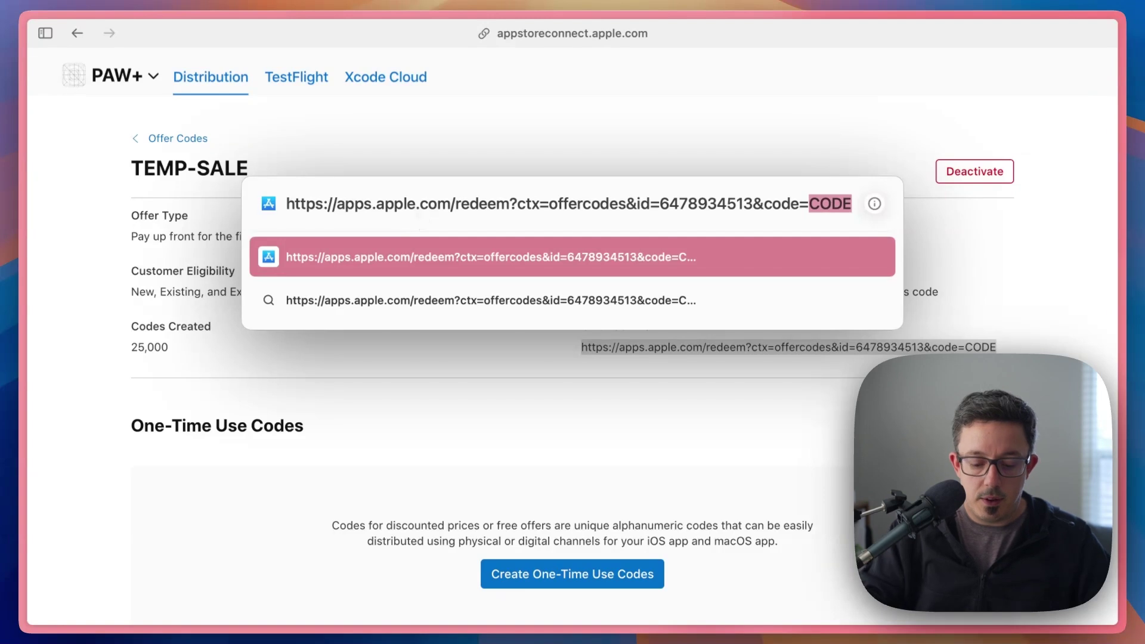
Step: Edit the redeem URL to end in code=BLACKFRIDAY24, then dismiss the address bar unloaded
type("BLACKF")
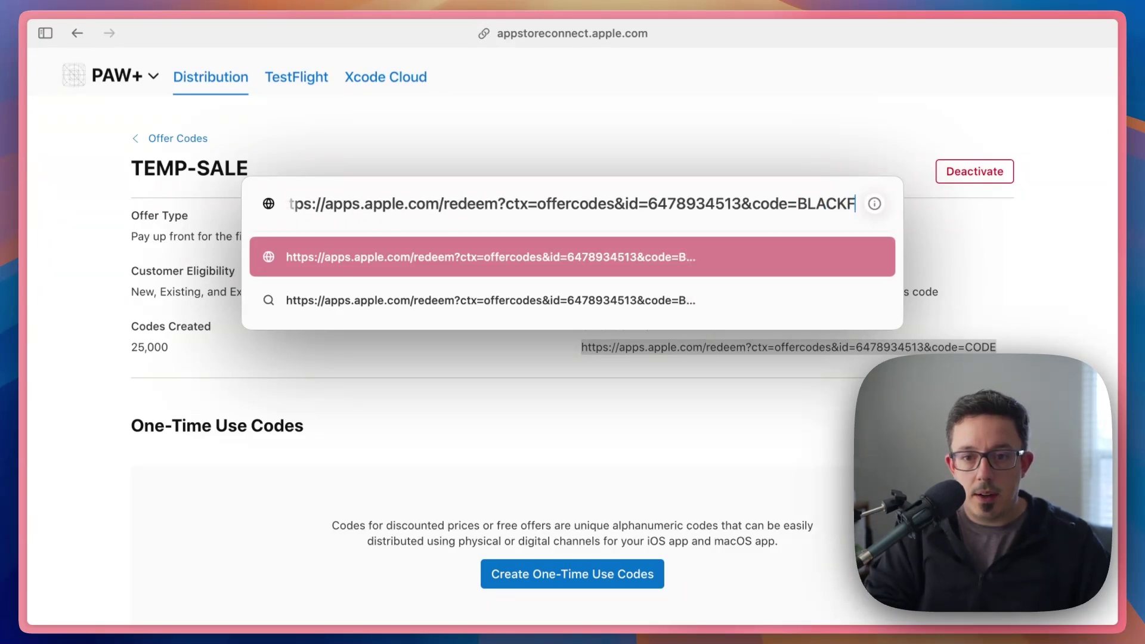
type("RIDAY24")
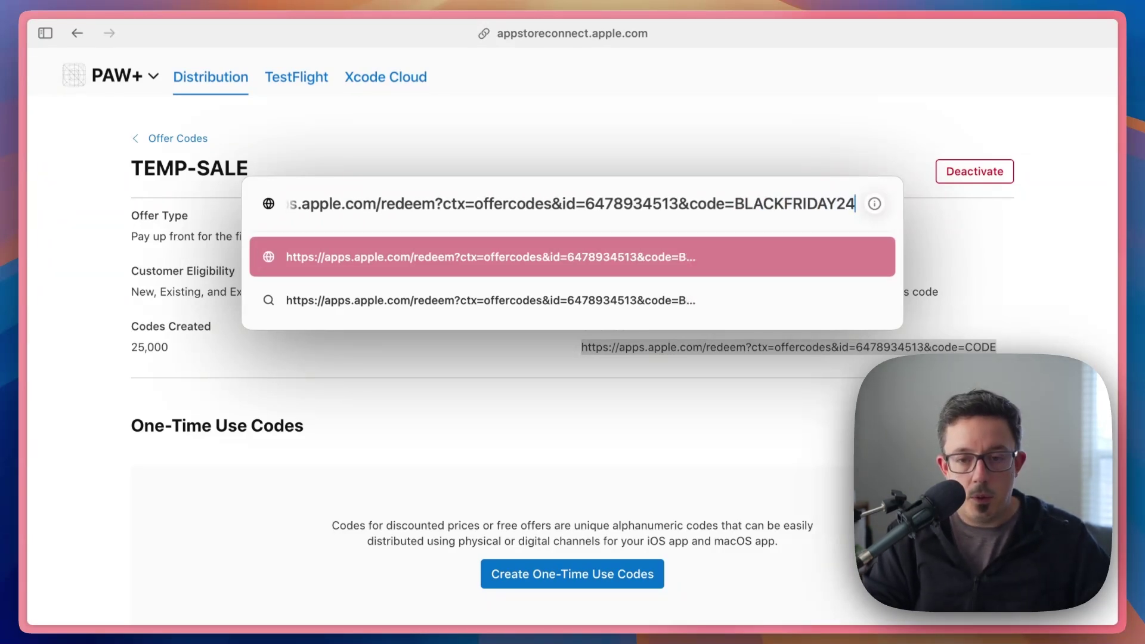
key("super+a")
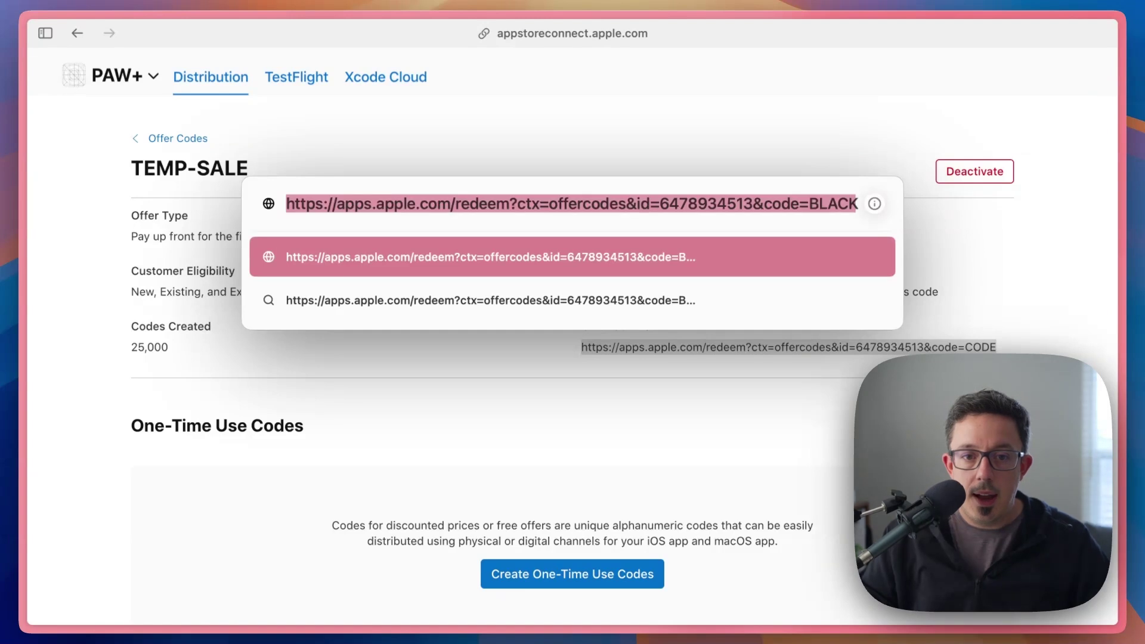
left_click(736, 203)
left_click_drag(698, 203, 922, 209)
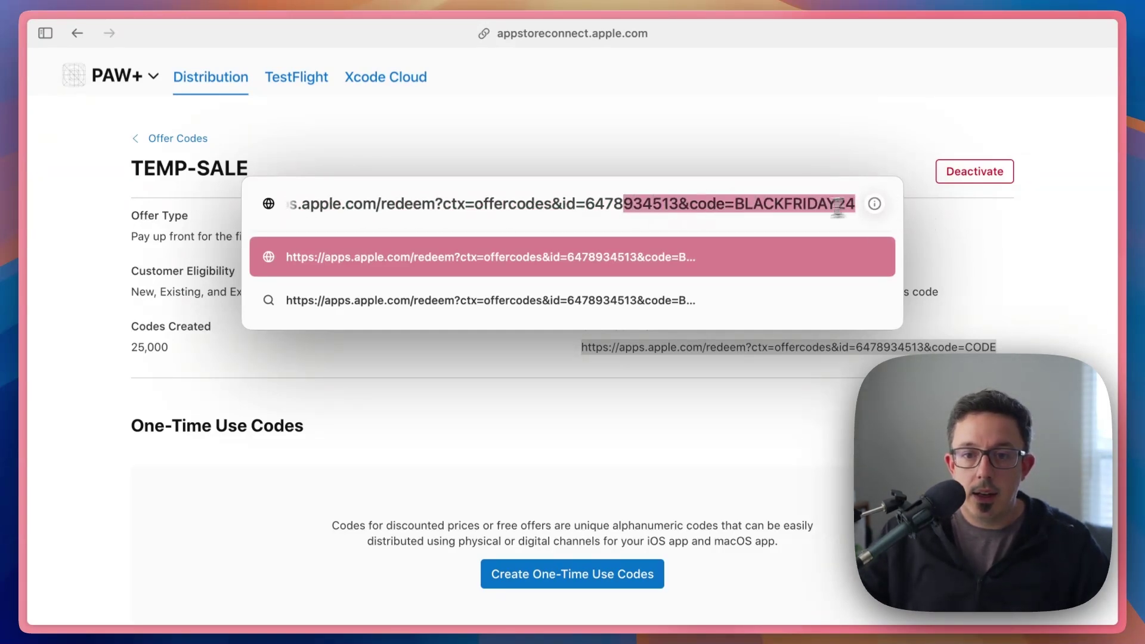
left_click(785, 205)
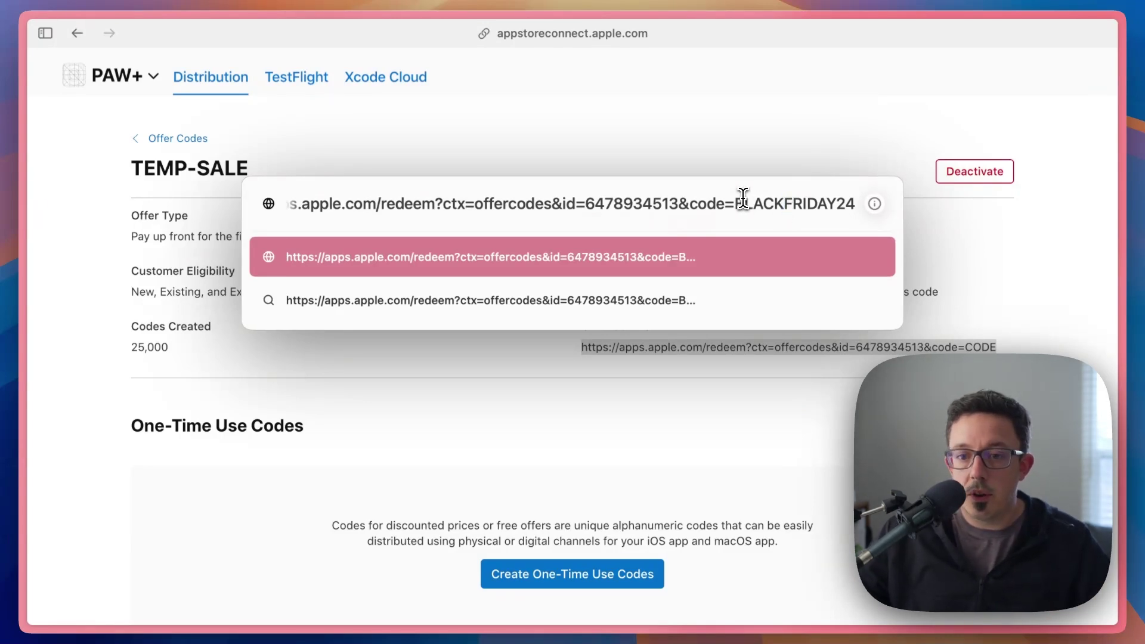
key("Escape")
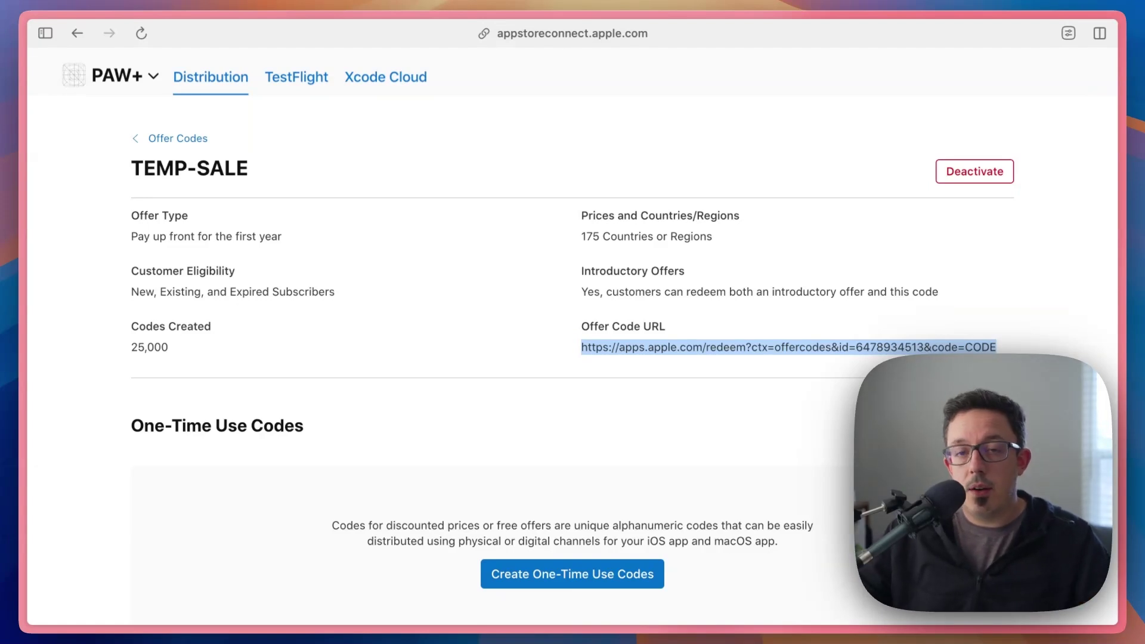